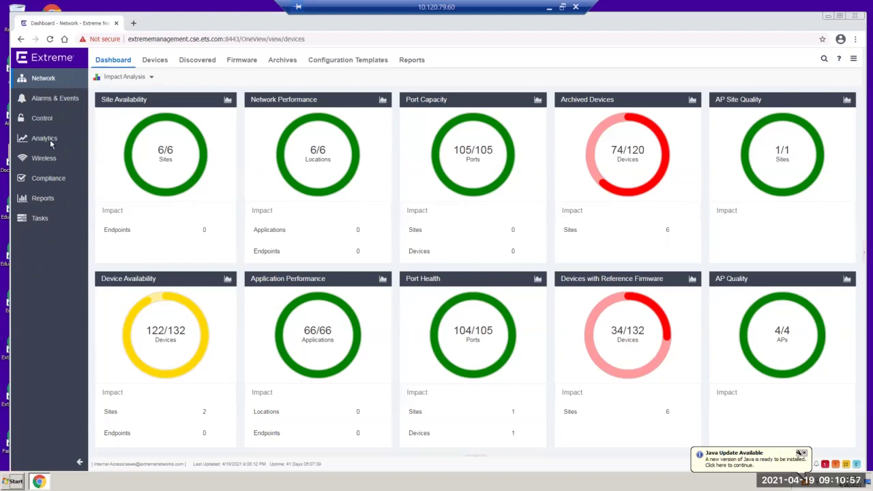
- Open the compliance section from the left sidebar of the network dashboard
click(56, 181)
- Visit Reports, then return to Network and list all 132 managed devices on the Devices tab
click(53, 198)
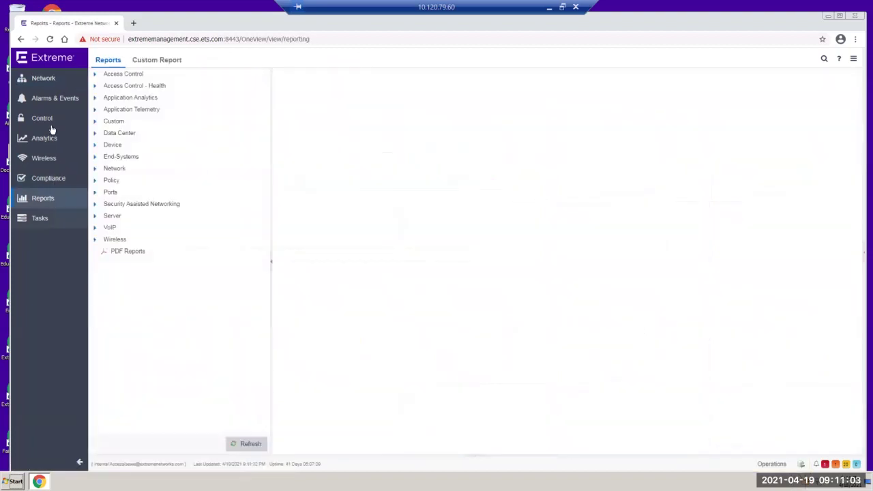
click(48, 80)
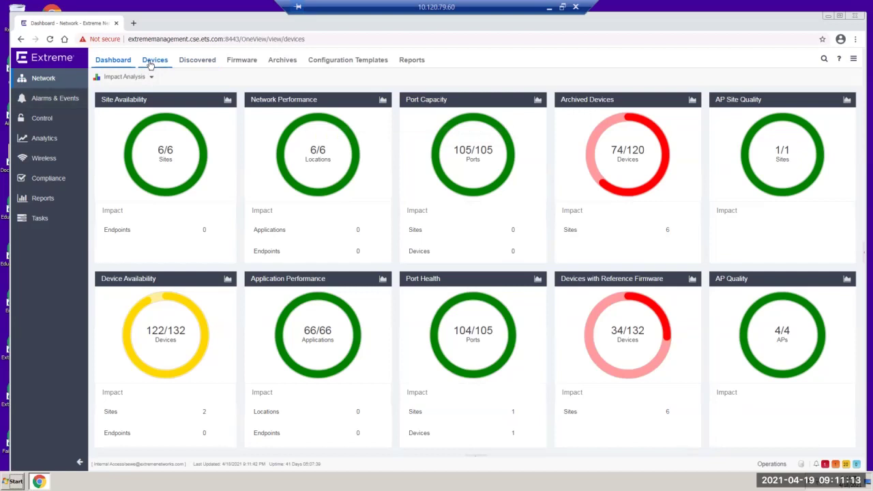
click(151, 61)
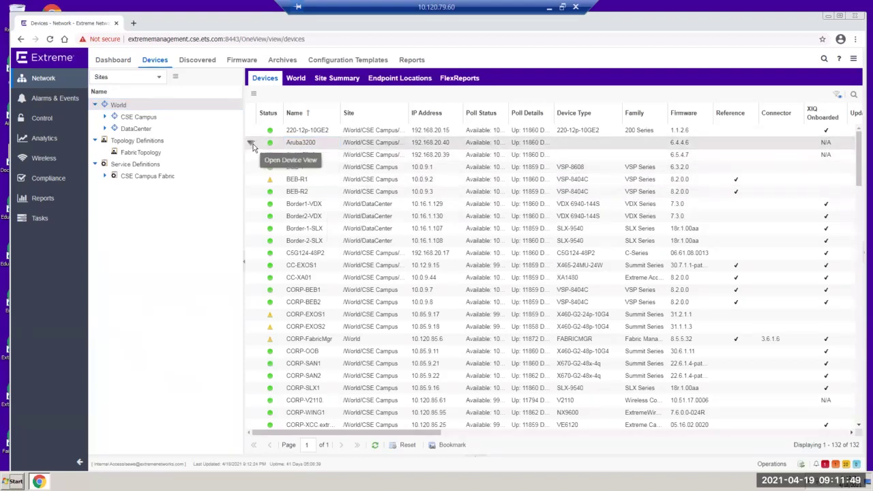
click(253, 144)
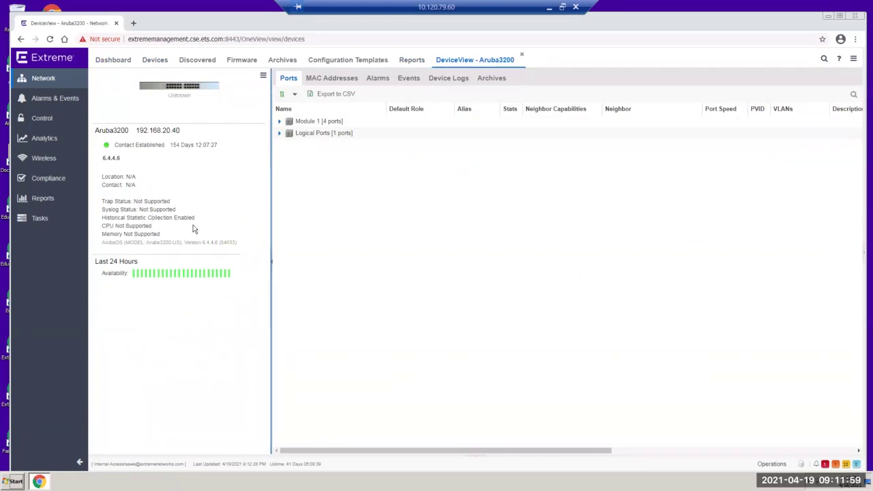
click(279, 122)
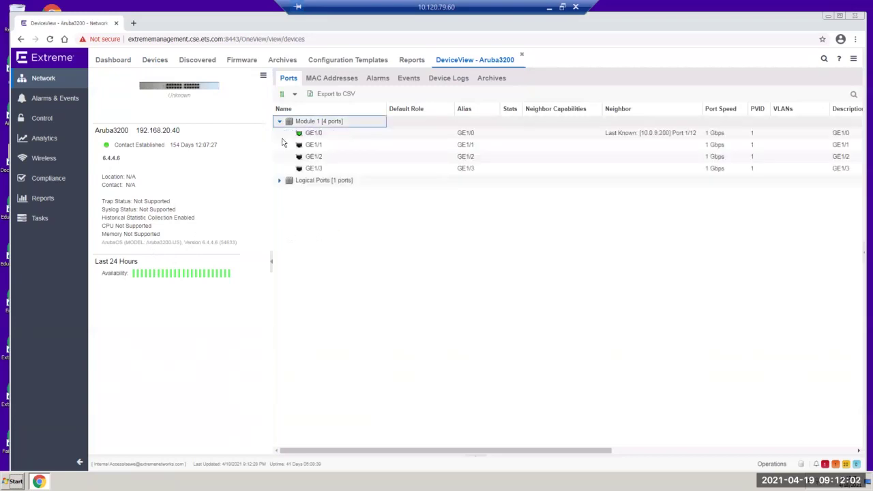
click(279, 180)
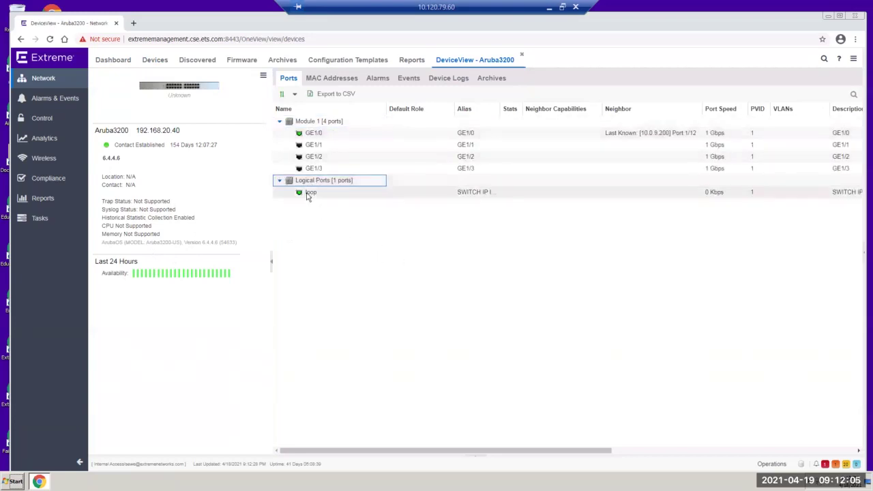
click(342, 80)
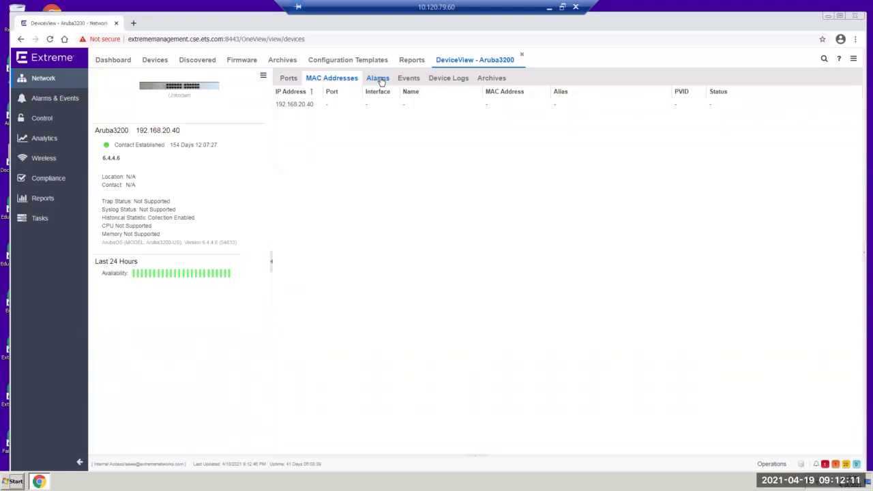
click(379, 79)
click(522, 55)
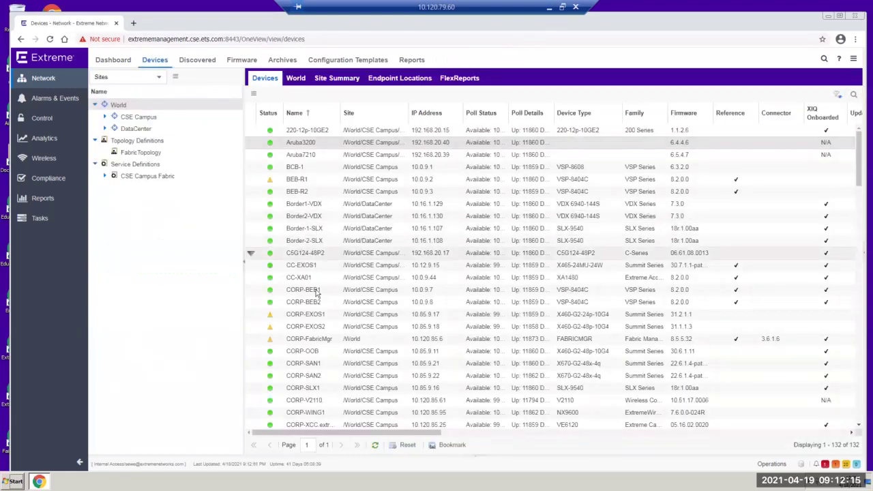
- Find the Cisco-3750 switch in the Devices table and open its Device View
scroll(331, 311, down, 2)
scroll(331, 315, down, 1)
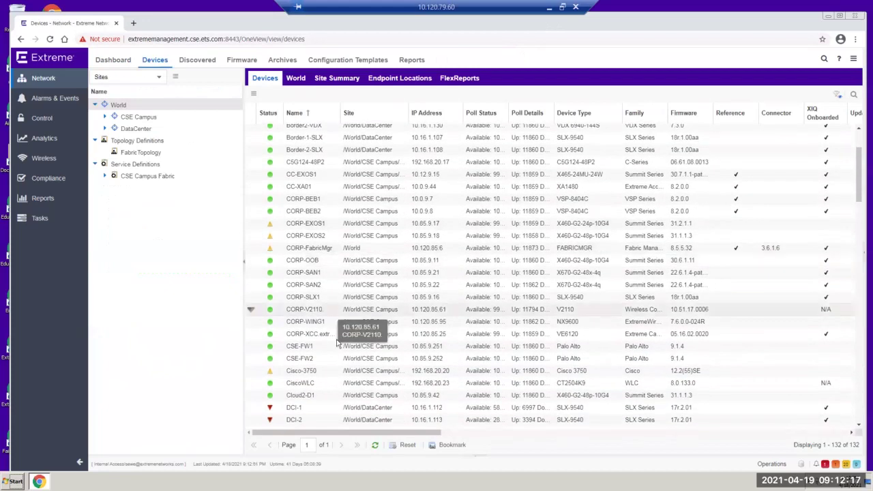
click(297, 373)
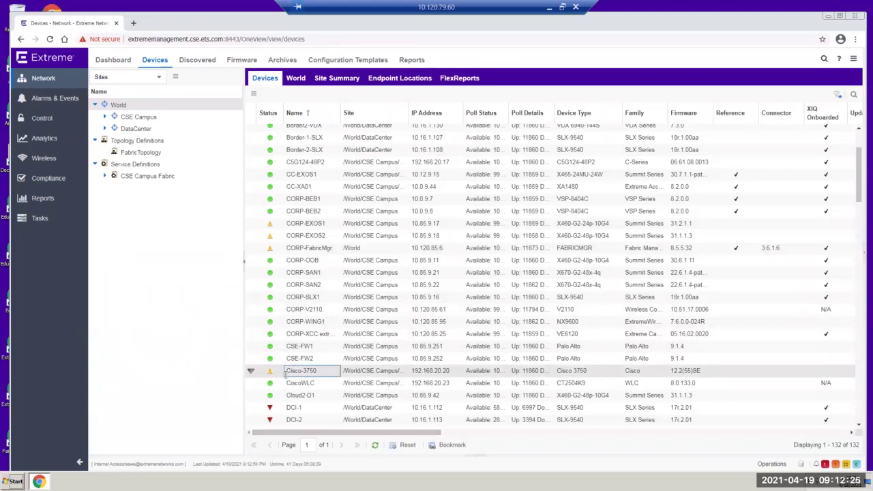
click(251, 371)
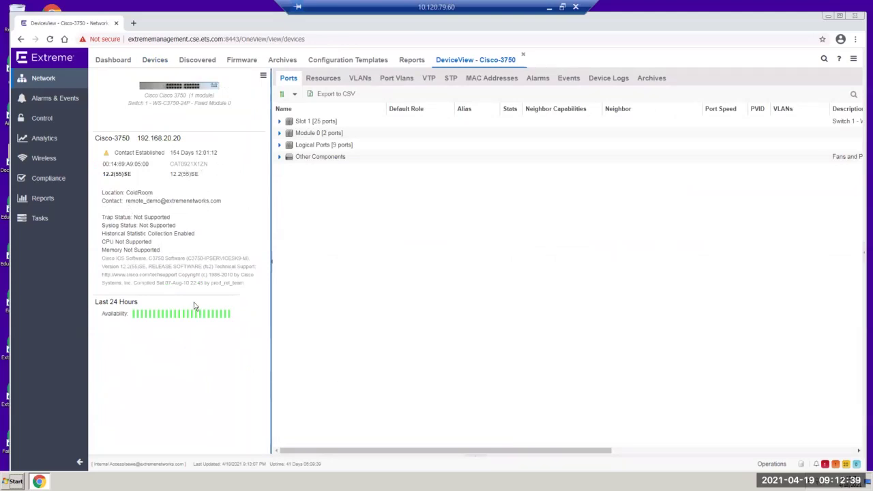
- Expand Slot 1, Module 0 and Other Components in the Cisco-3750 port tree
click(279, 122)
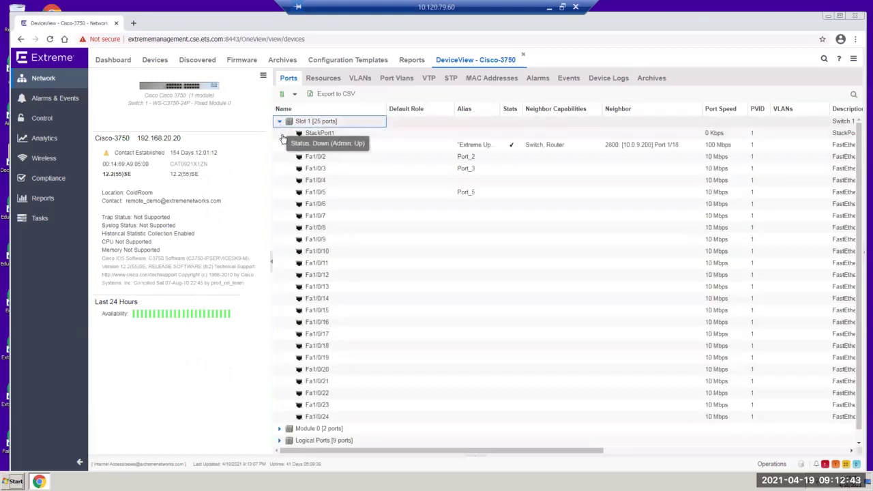
click(279, 121)
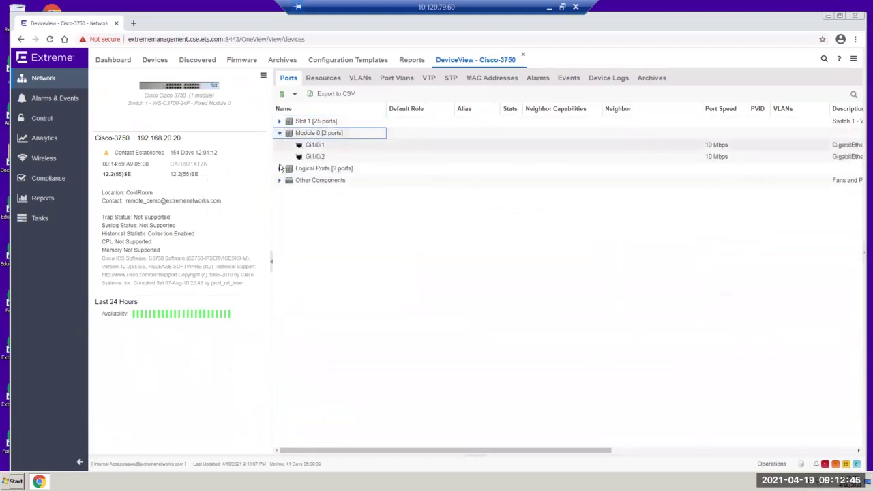
click(279, 168)
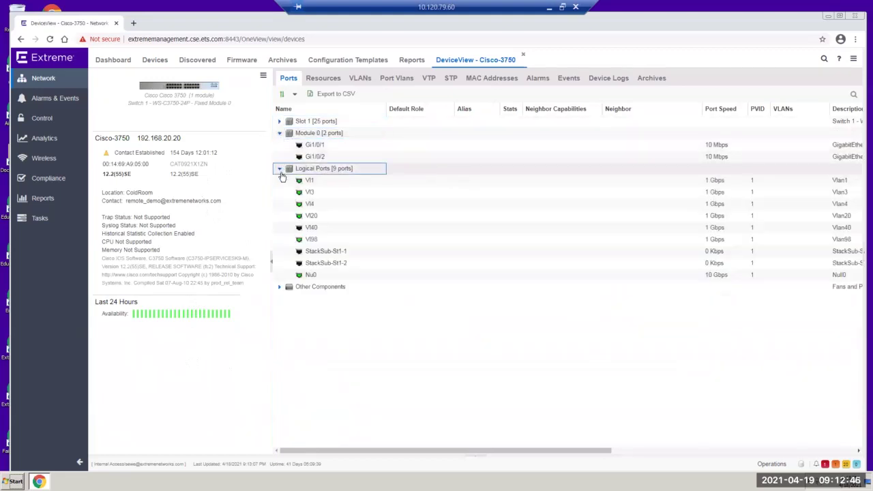
click(279, 287)
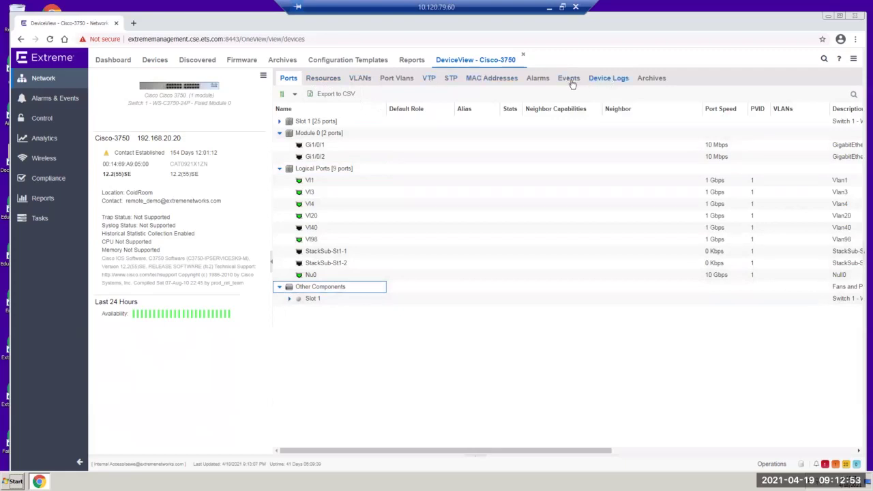
- Review the Cisco-3750's device logs, event history and configuration archives
click(604, 80)
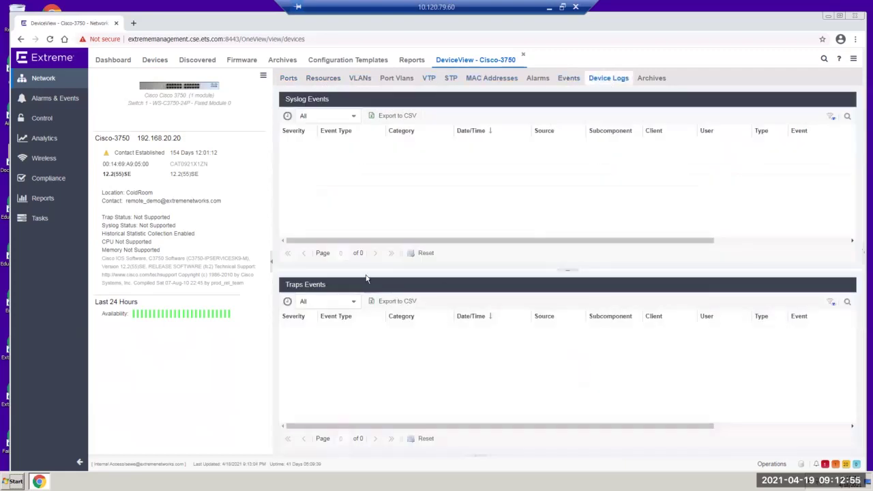
click(575, 79)
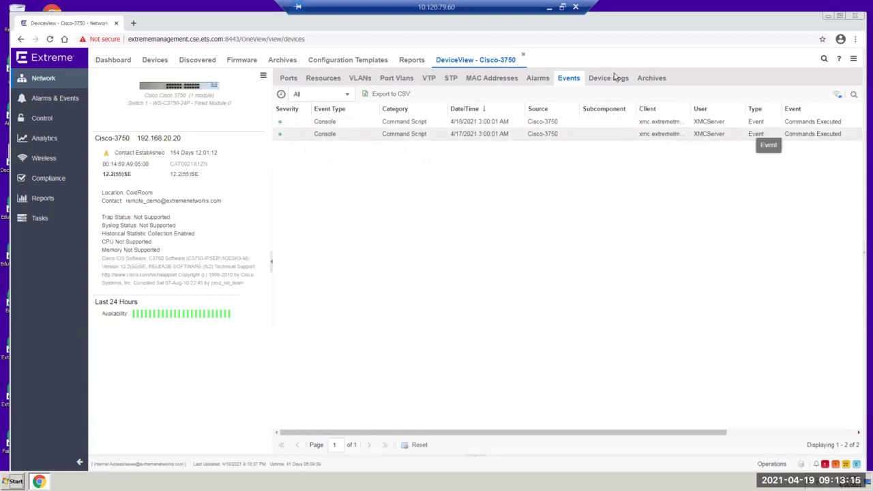
click(653, 79)
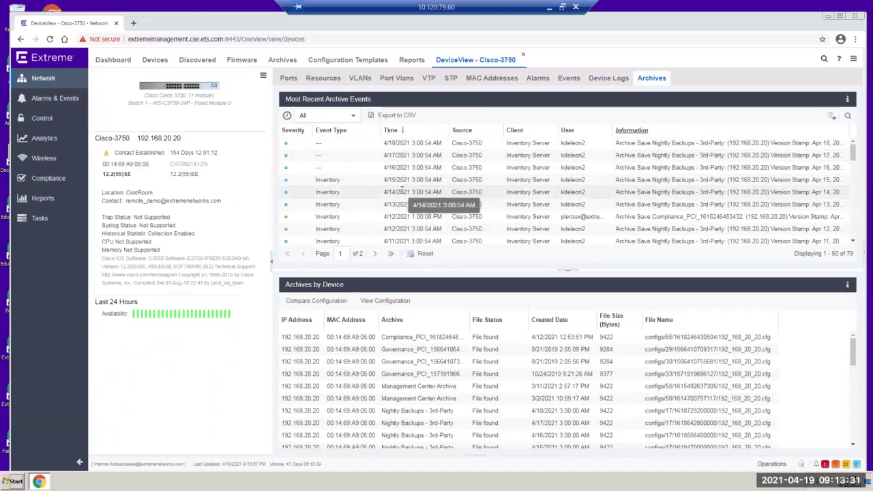
- Scroll through the archive events and files, then open the Cisco-3750 action menu
scroll(402, 191, down, 3)
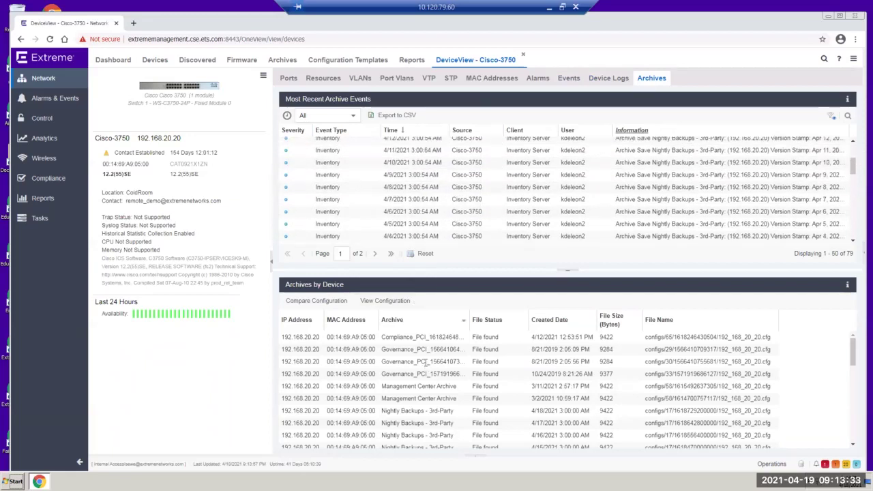
scroll(426, 365, down, 2)
scroll(437, 379, down, 2)
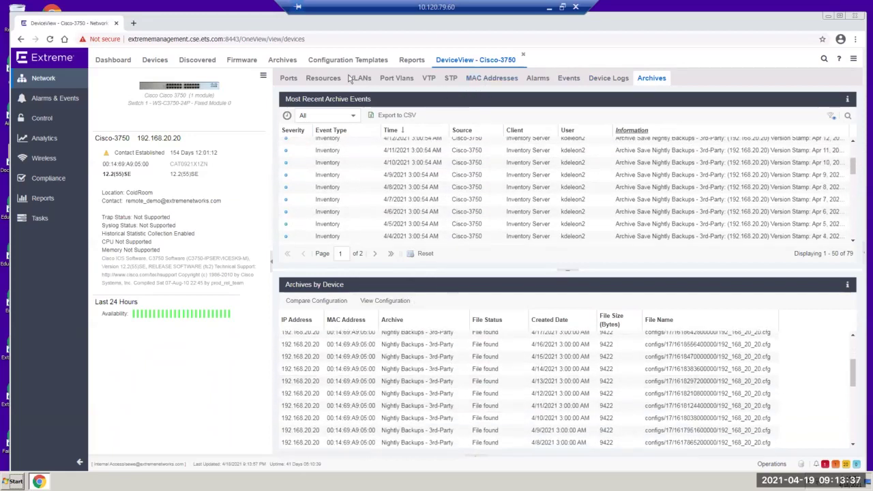
click(264, 78)
mouse_move(274, 124)
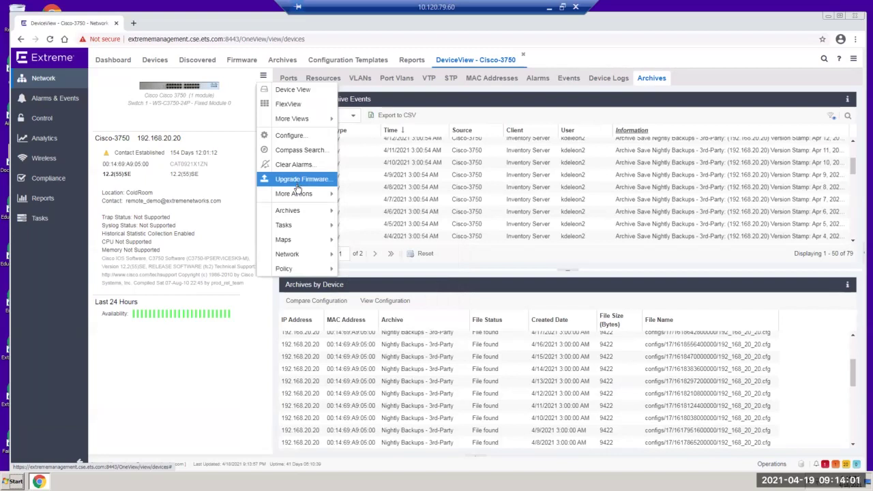
- Reveal the Archives submenu under More Actions and Policy in the device menu
mouse_move(300, 195)
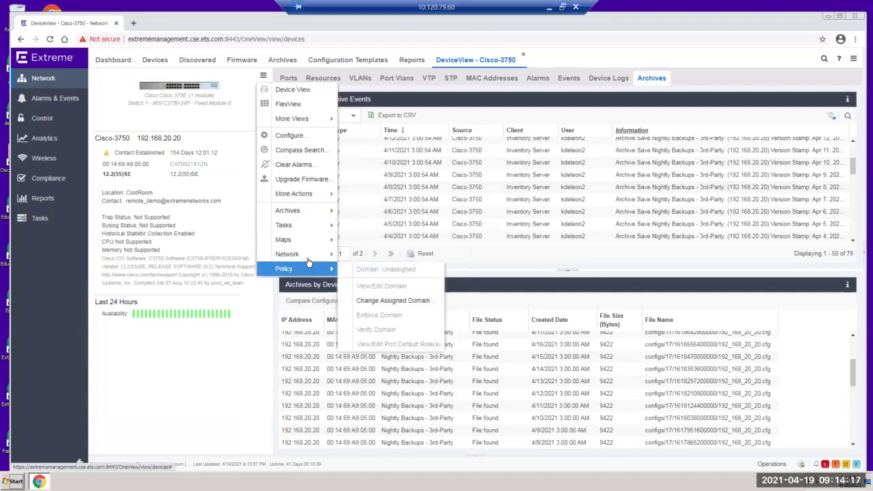
mouse_move(310, 268)
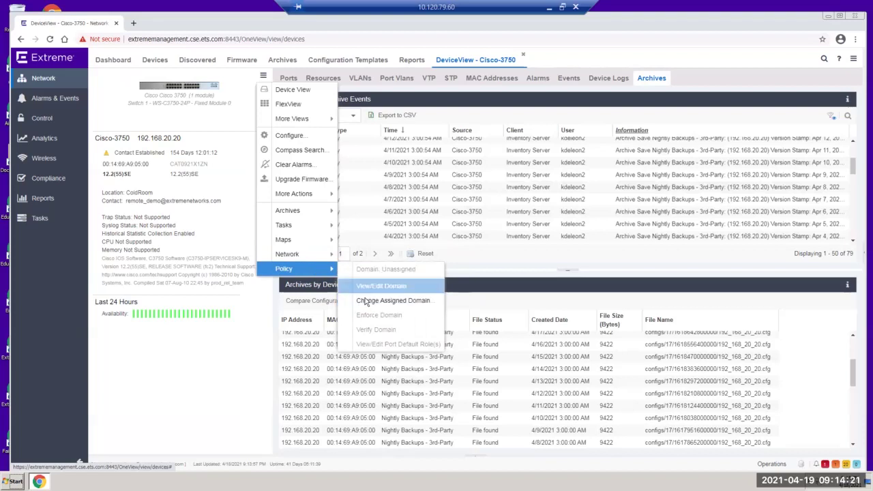
mouse_move(311, 217)
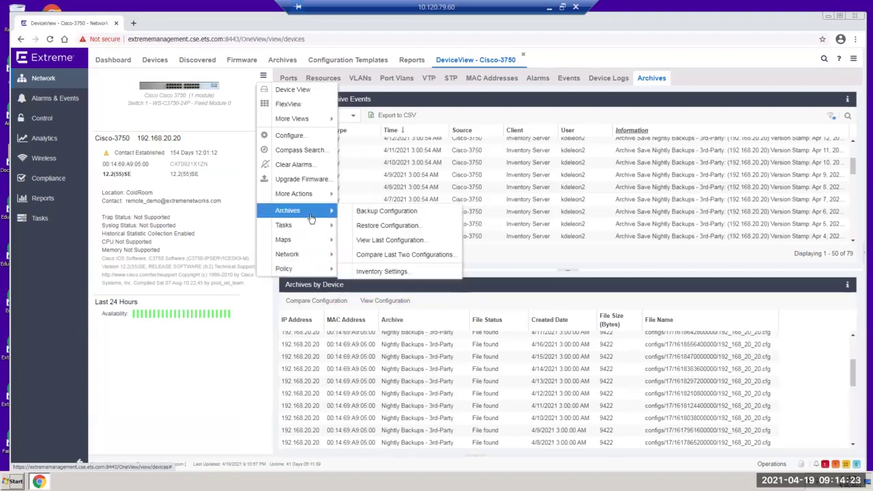
- Compare the 4/17/21 and 4/18/21 nightly backups and inspect both file headers
click(379, 258)
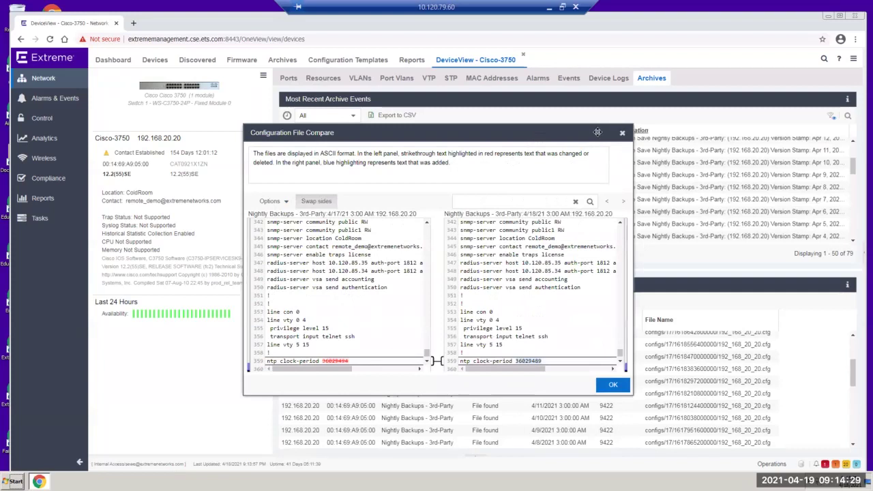
drag(596, 134, 445, 86)
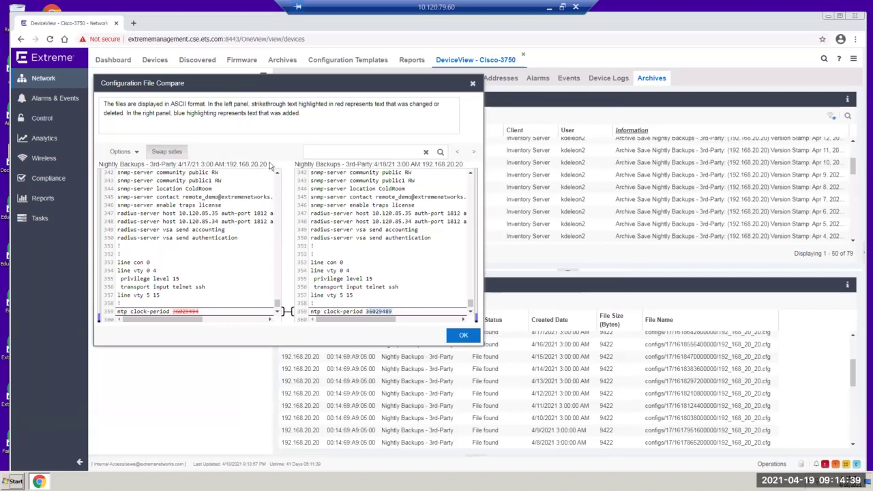
triple_click(193, 161)
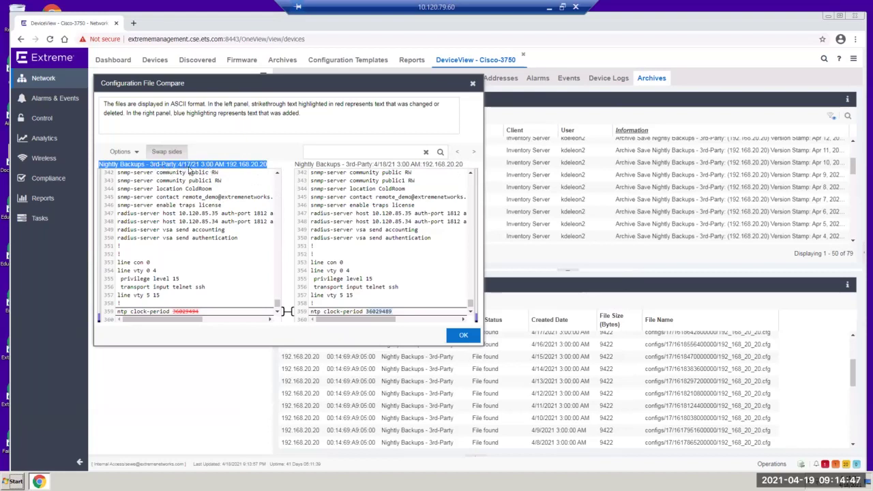
click(337, 169)
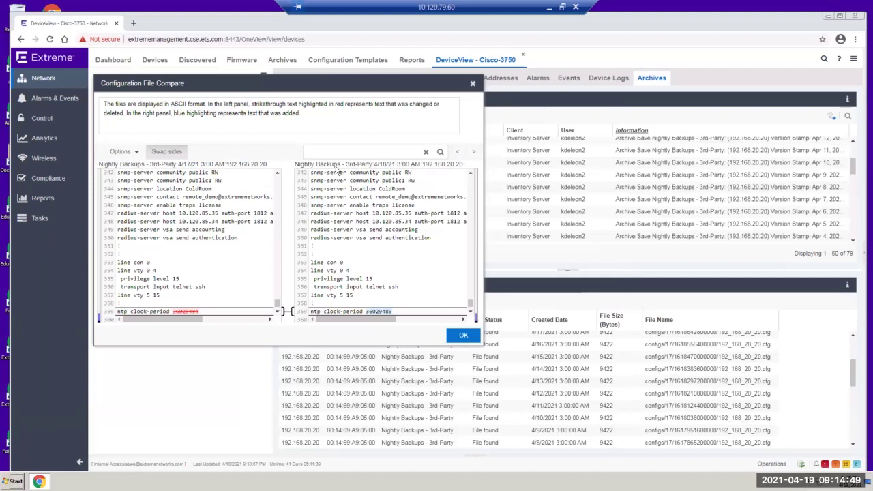
drag(337, 169, 291, 169)
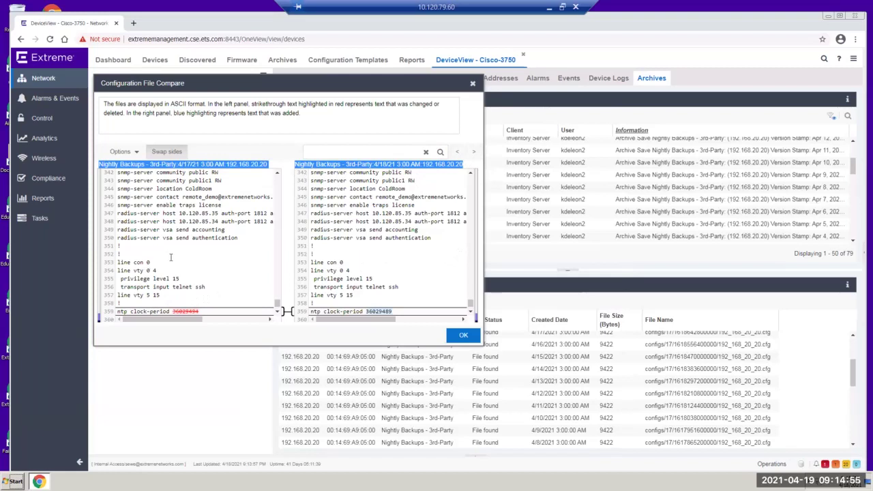
scroll(172, 287, down, 1)
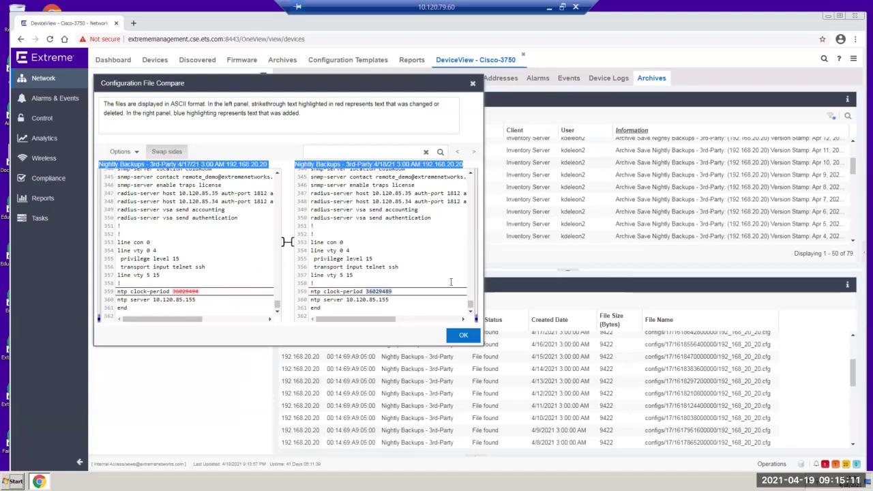
drag(469, 301, 477, 177)
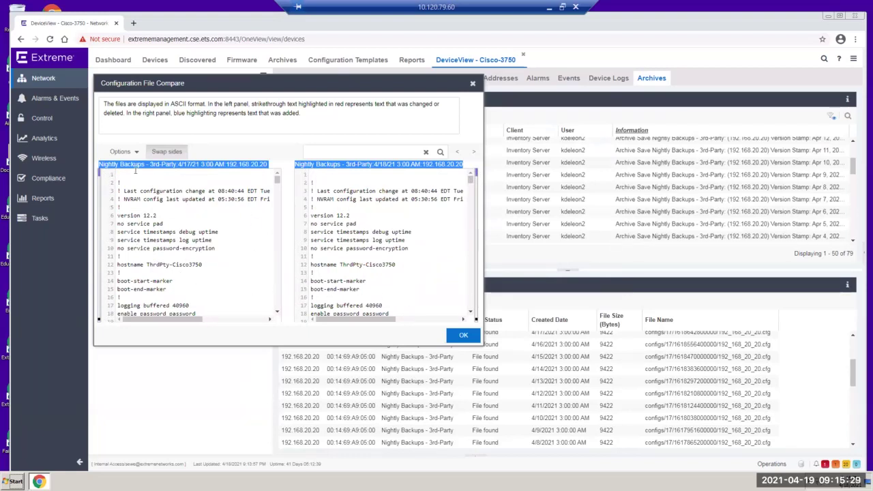
- Check the line-number display options, then close the configuration comparison
click(128, 152)
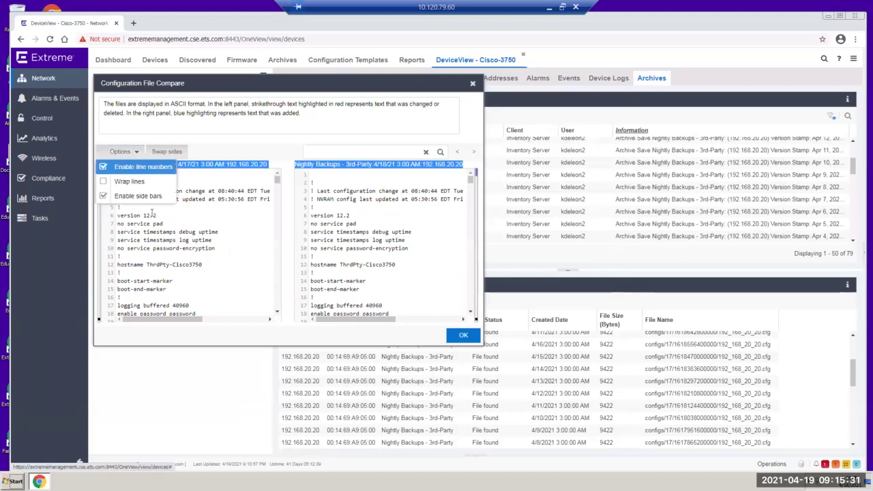
click(410, 262)
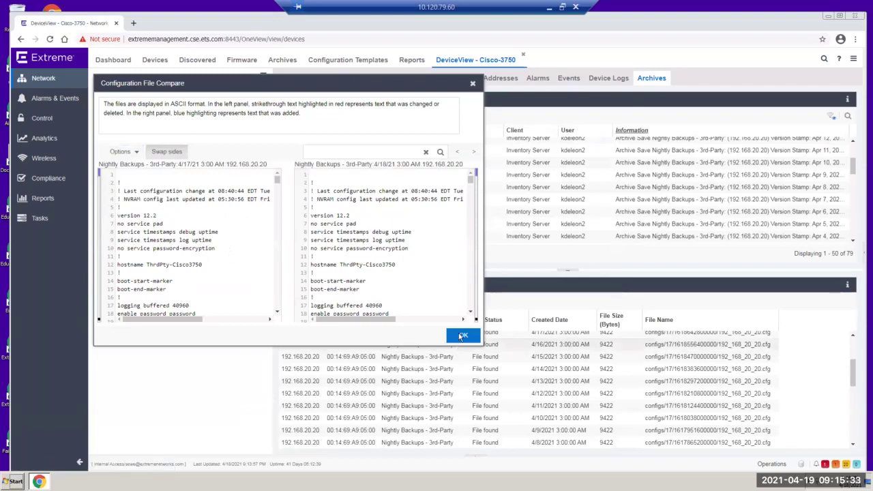
click(463, 335)
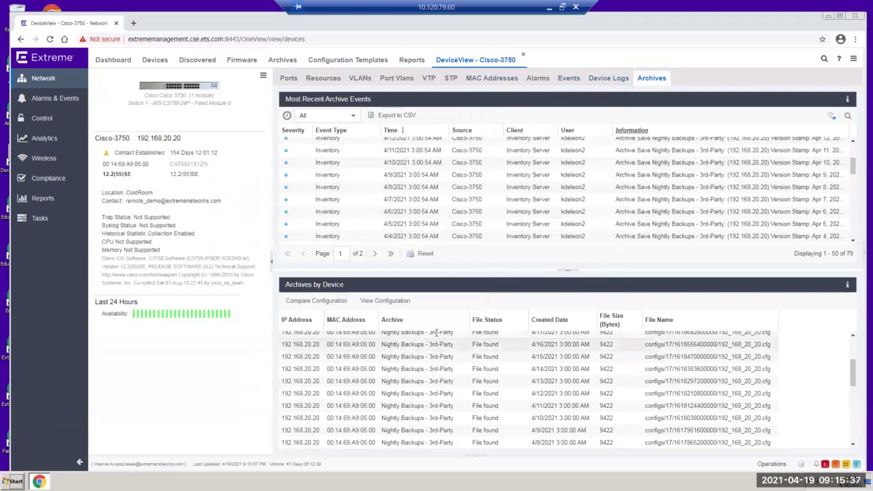
- Browse the device action menu, then close the Cisco-3750 device view
click(263, 78)
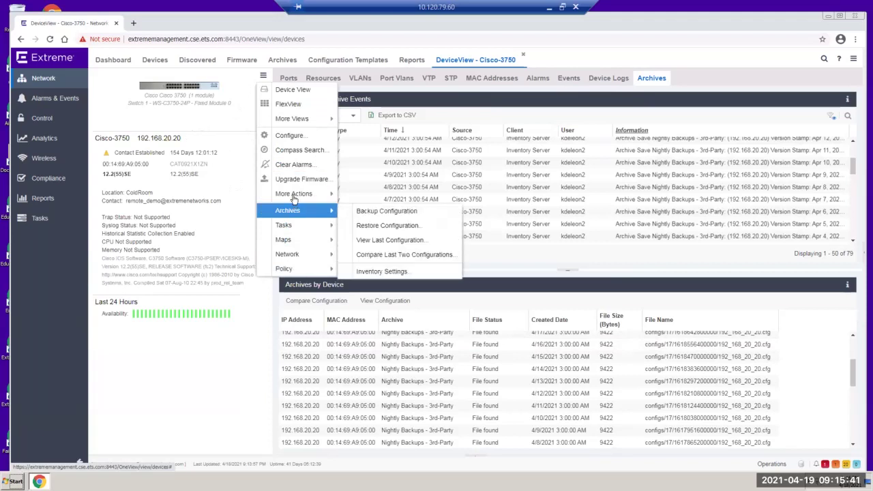
mouse_move(294, 198)
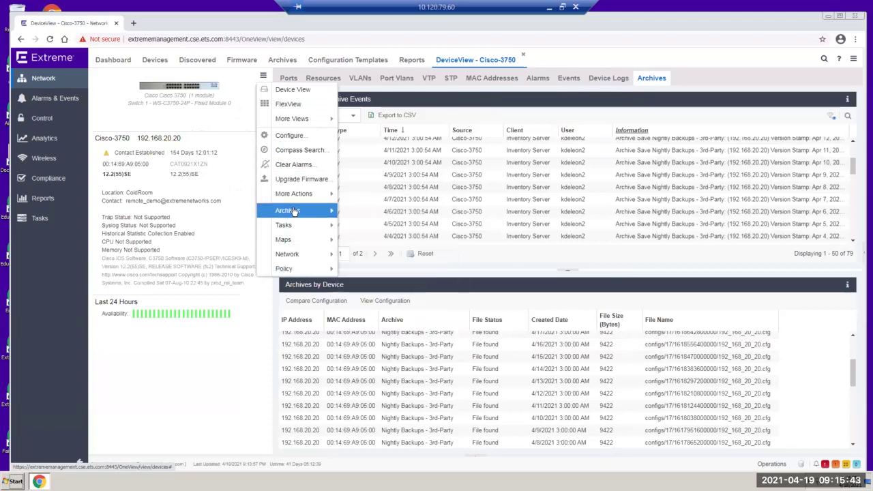
mouse_move(294, 212)
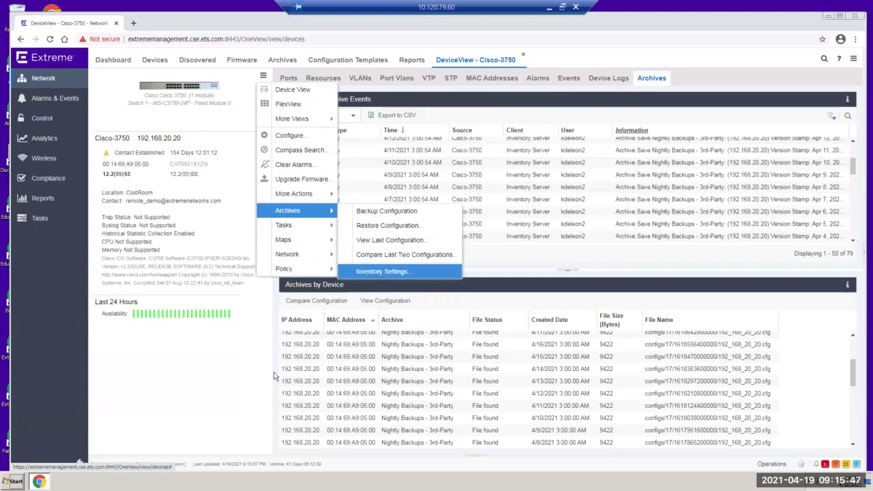
click(230, 382)
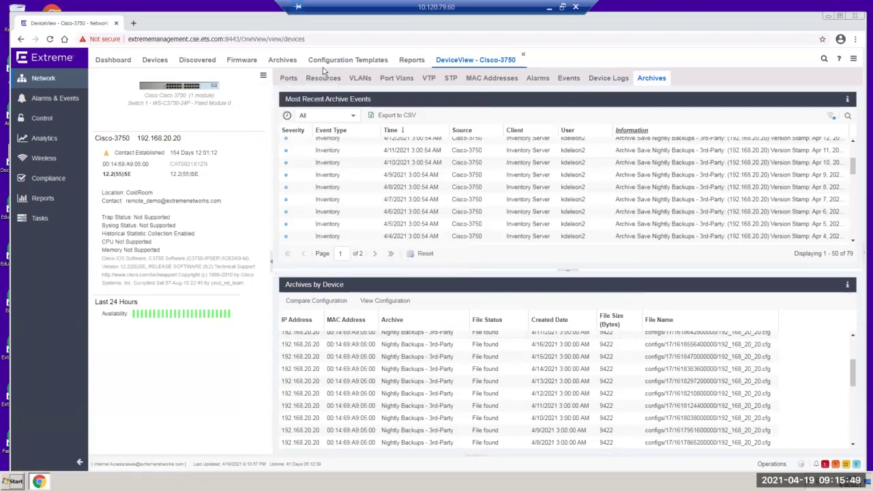
click(524, 57)
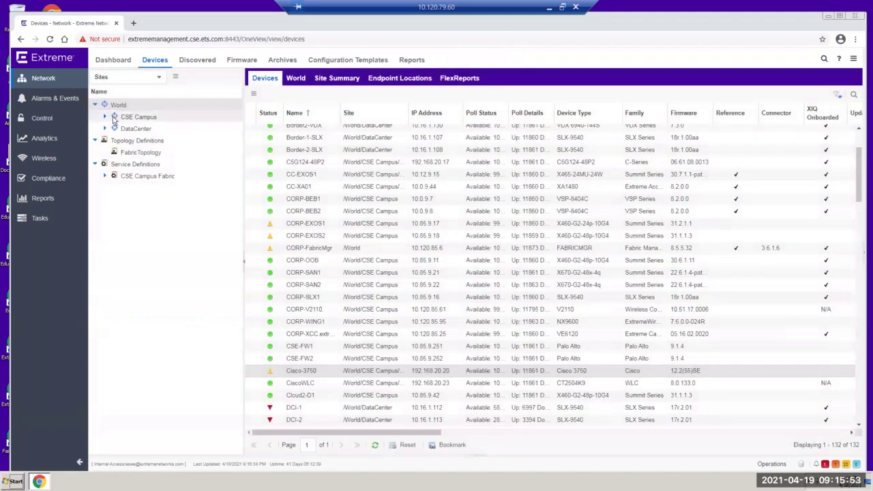
- Expand CSE Campus in the Sites tree and open Campus Topology
click(108, 117)
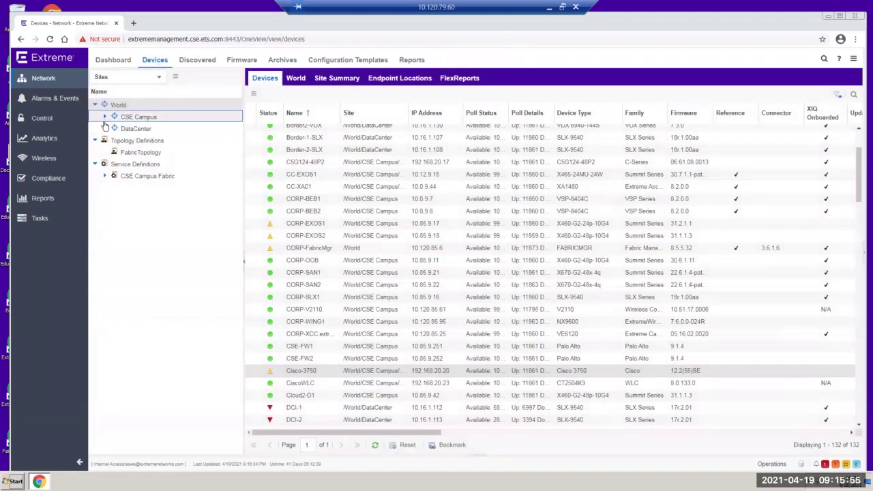
click(105, 117)
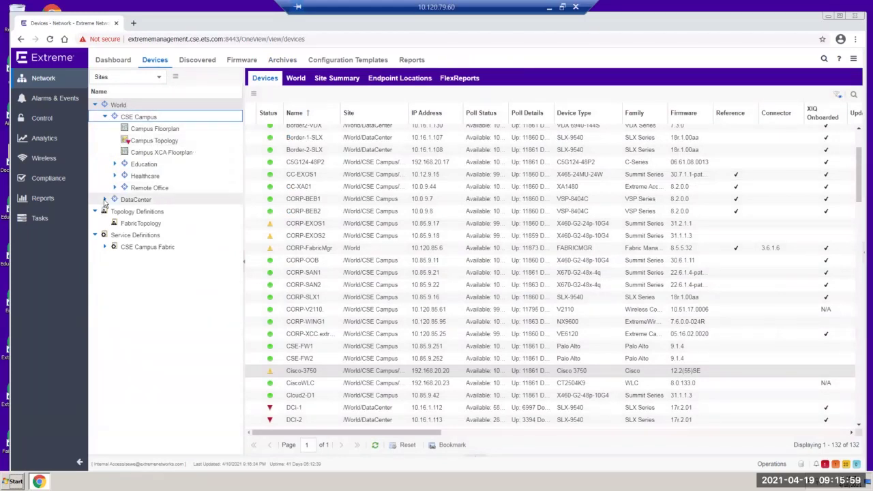
click(167, 141)
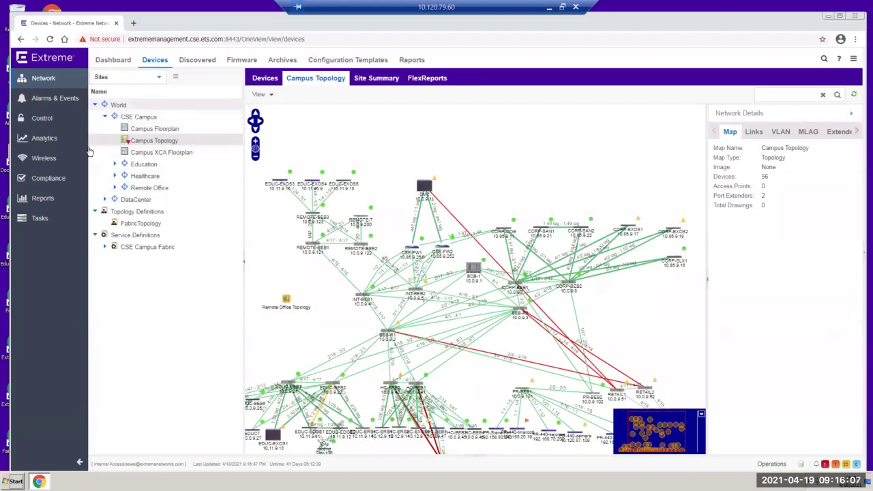
- Briefly open the CSE Campus site settings, then return to the Campus Topology map
click(104, 116)
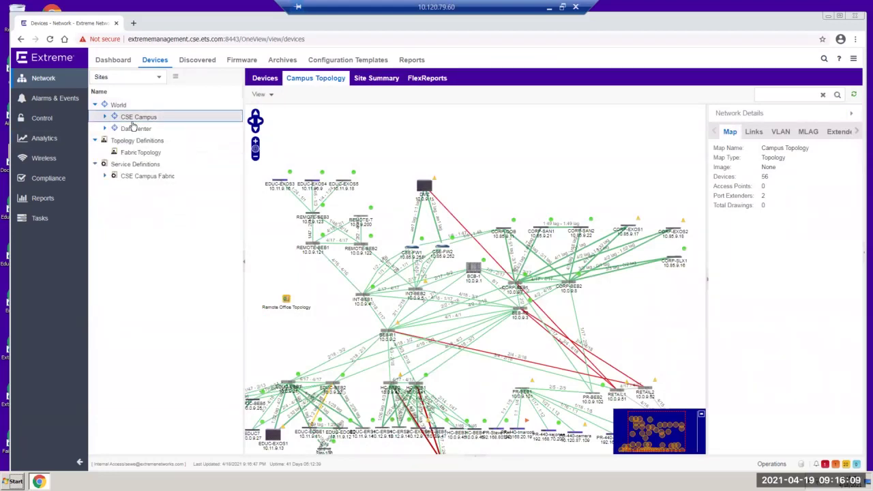
click(140, 118)
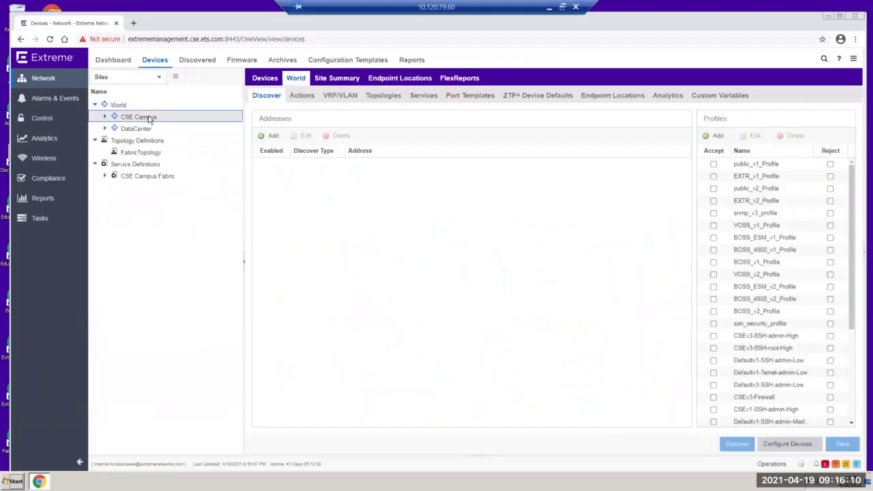
click(104, 117)
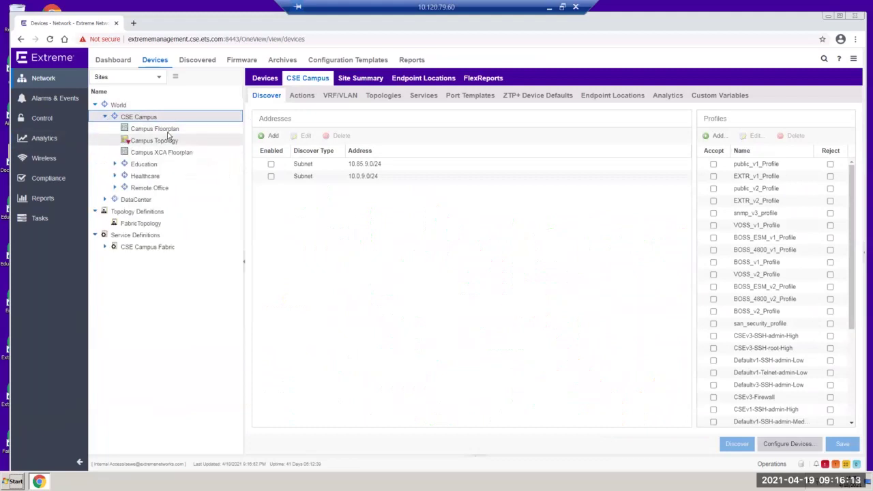
click(168, 141)
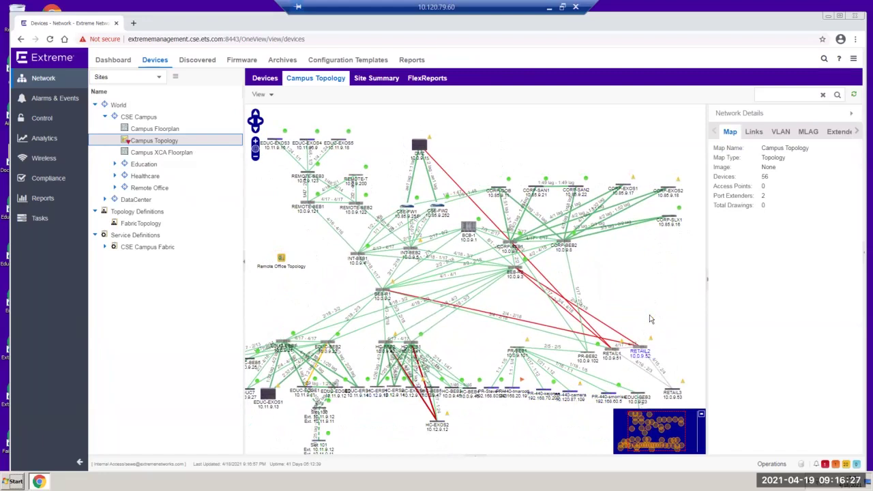
drag(670, 322, 672, 290)
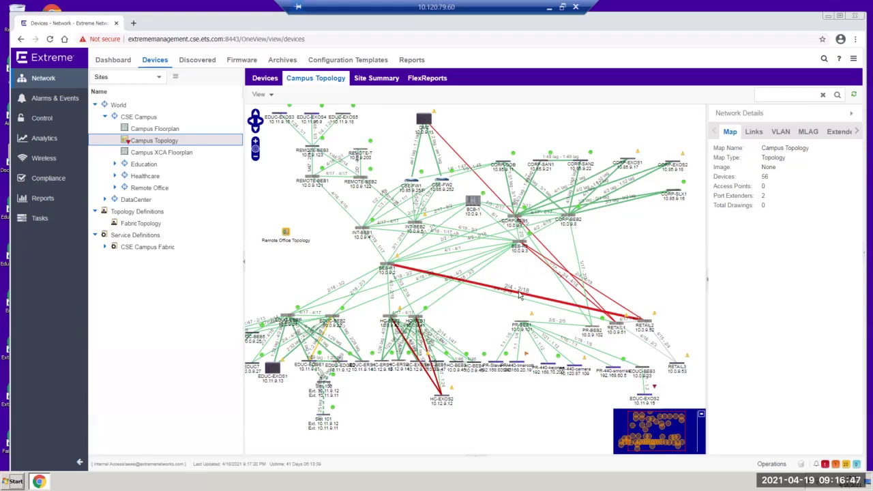
scroll(519, 291, up, 1)
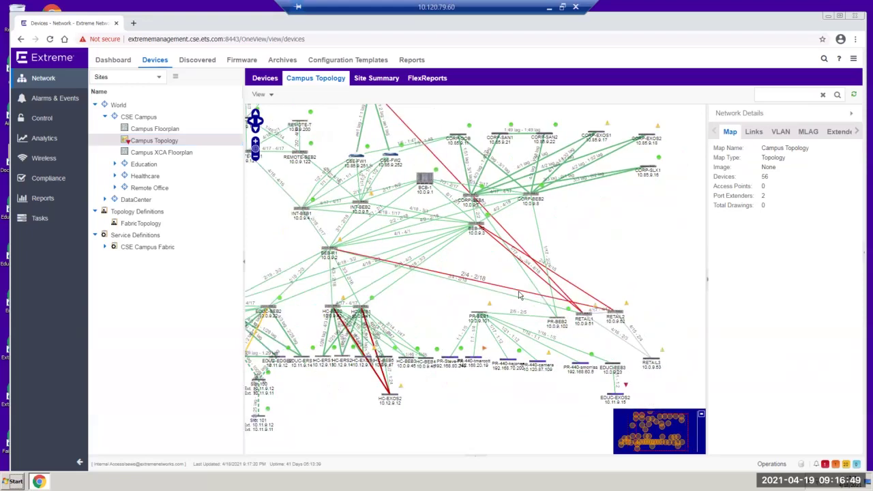
right_click(474, 282)
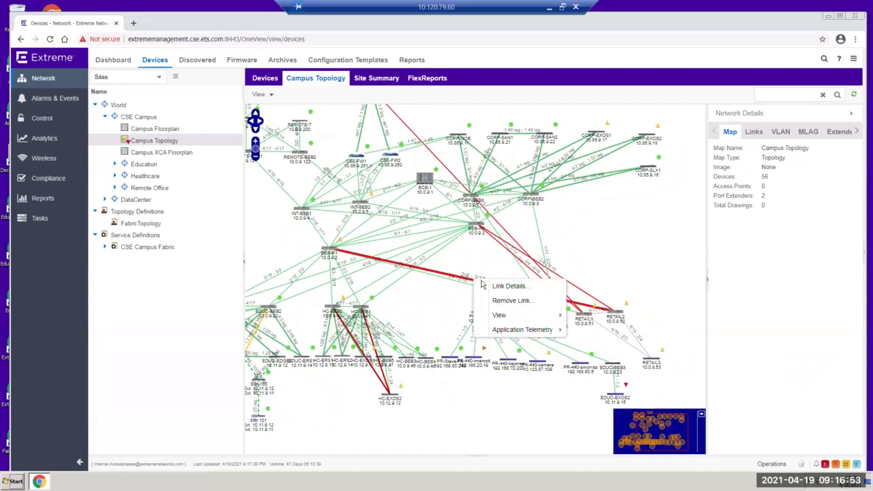
mouse_move(550, 318)
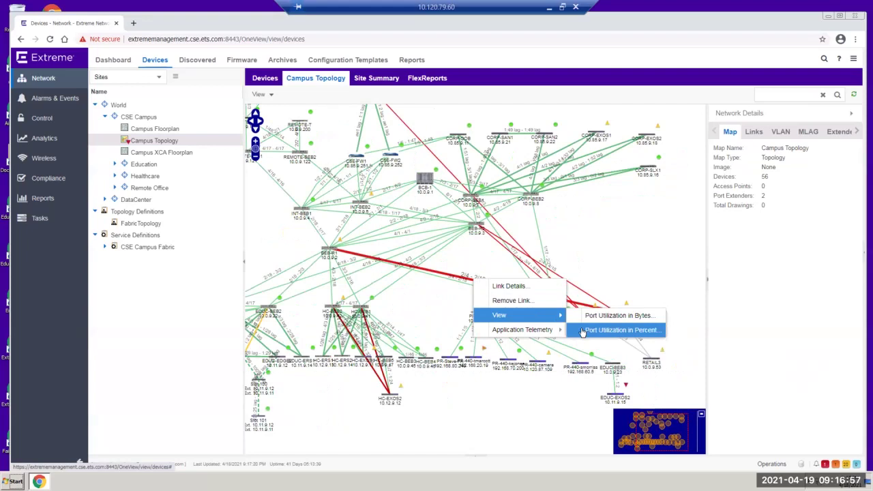
click(521, 286)
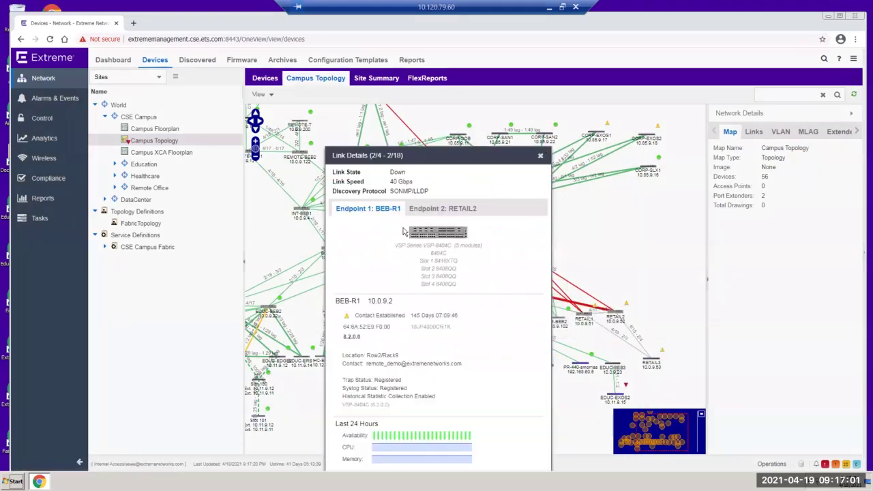
drag(435, 166, 421, 130)
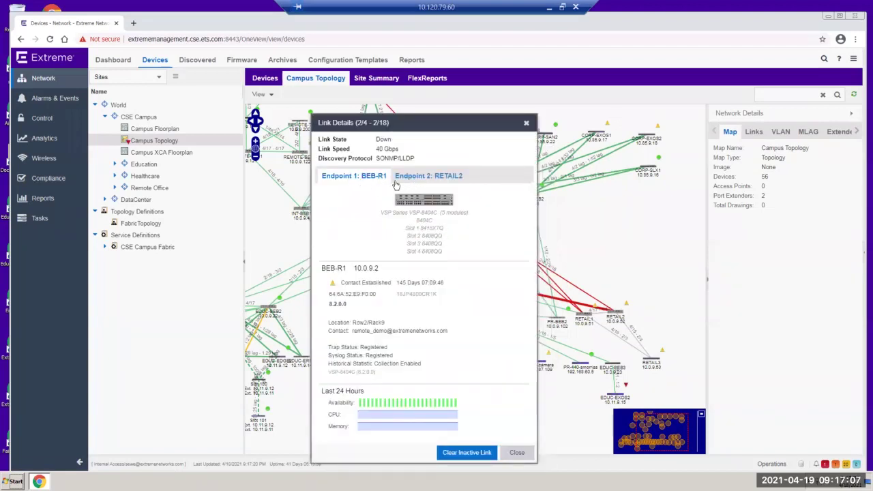
click(342, 178)
click(413, 178)
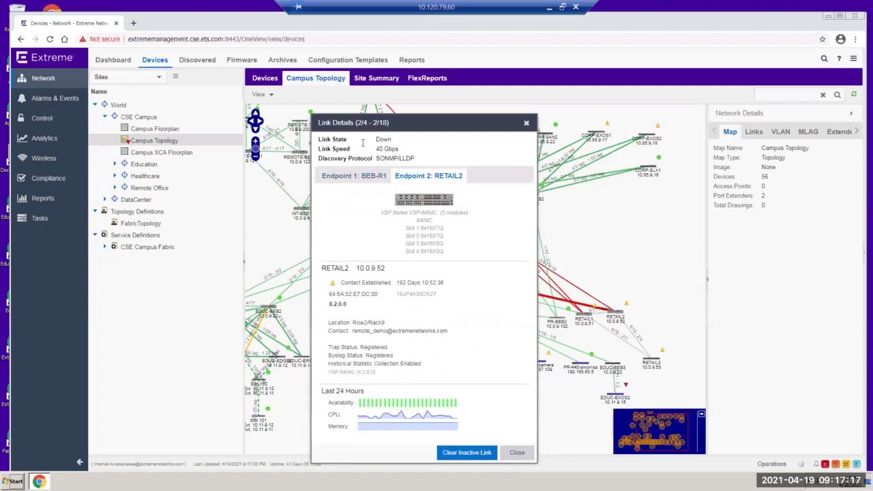
drag(322, 139, 412, 159)
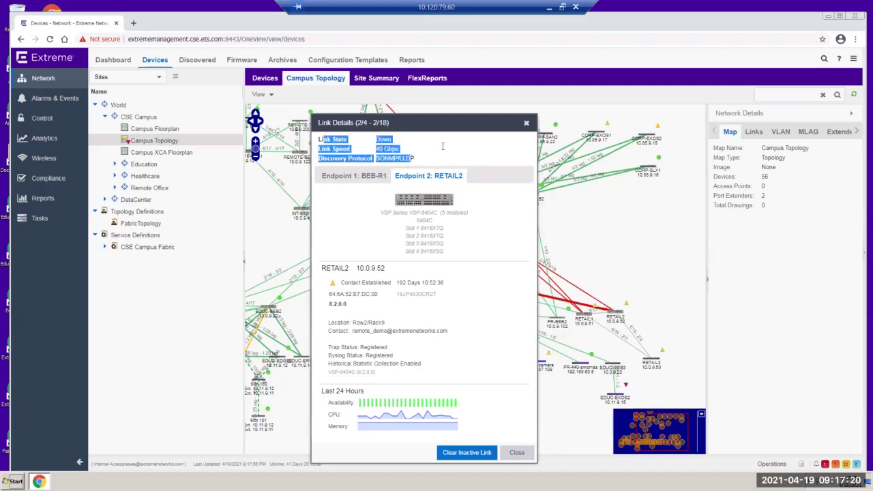
click(525, 124)
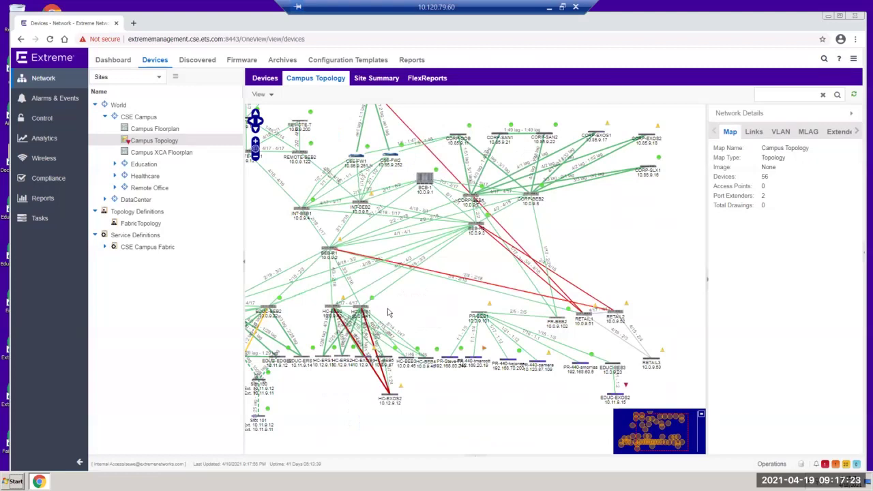
- Highlight the VLAN 20 devices on the topology map and open the Campus Topology FlexReports
drag(388, 309, 427, 263)
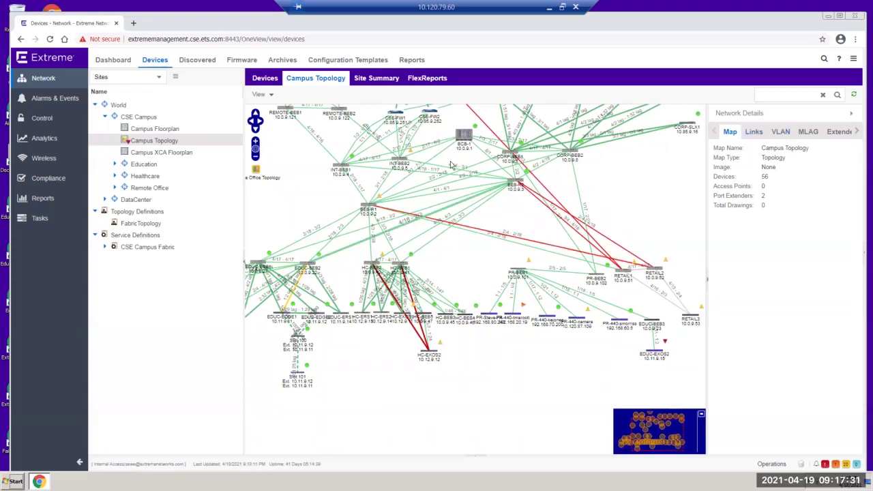
click(781, 135)
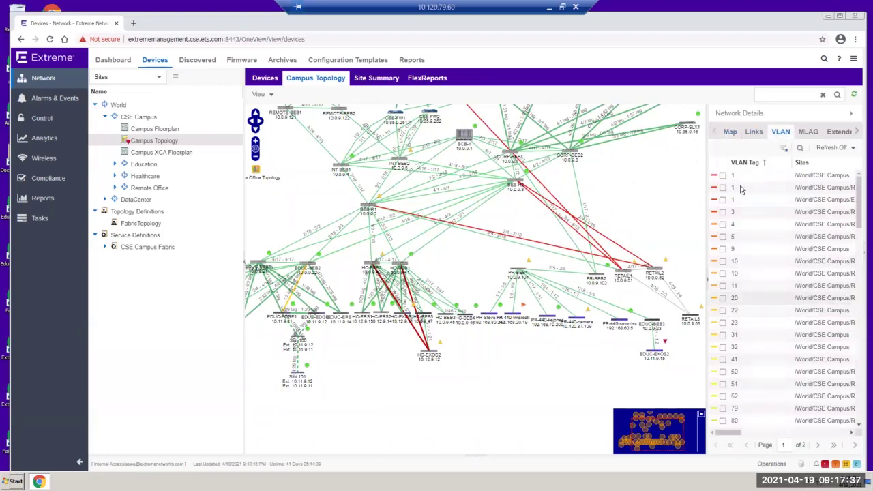
click(724, 298)
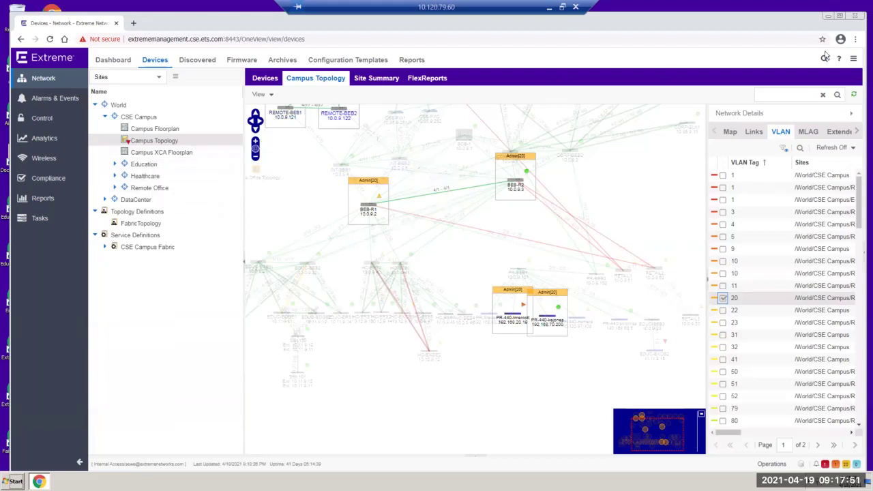
click(414, 81)
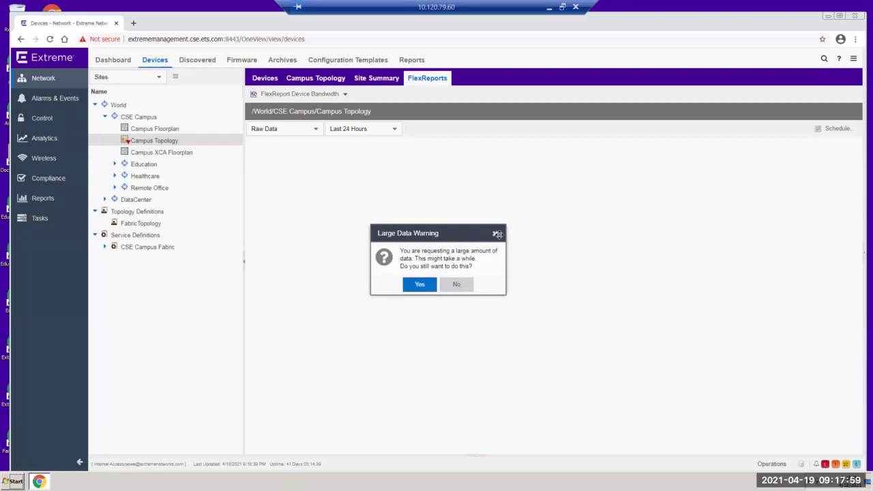
- Decline the Large Data Warning for the FlexReport and bring up the Control dashboard
click(467, 285)
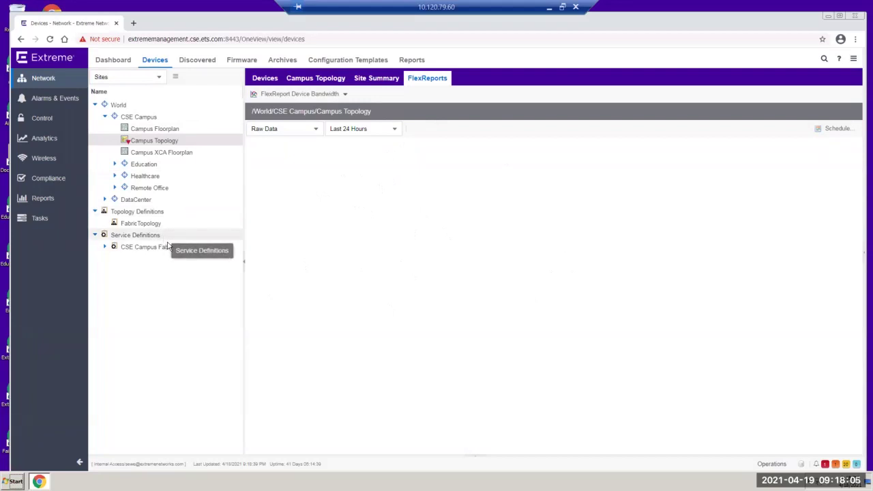
click(44, 120)
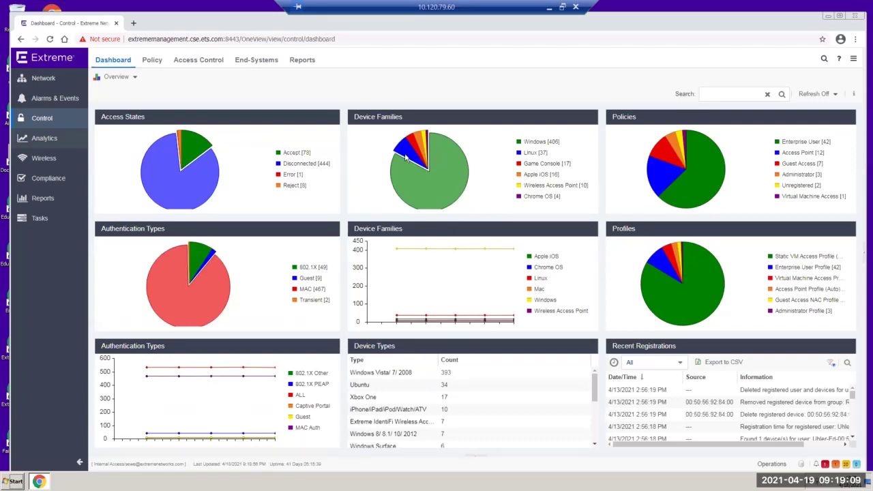
- Inspect the Android group under Device Type Groups in the Access Control Group Editor, then return to Dashboard
click(152, 60)
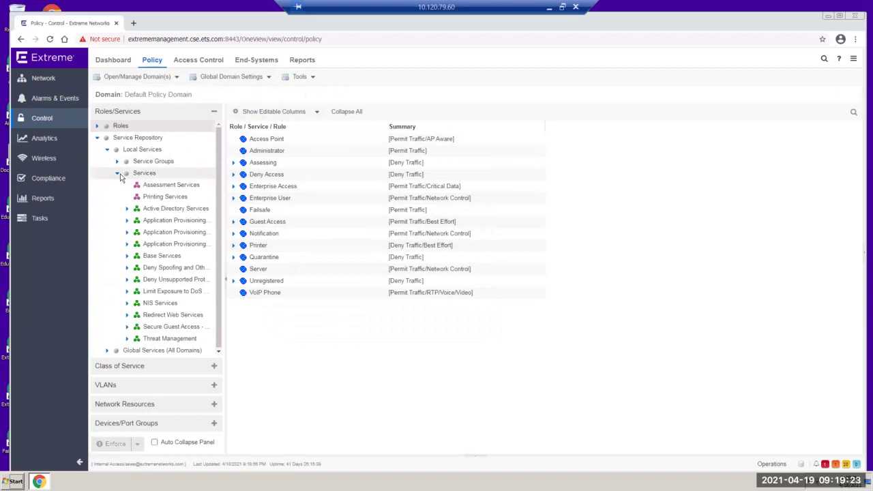
click(188, 61)
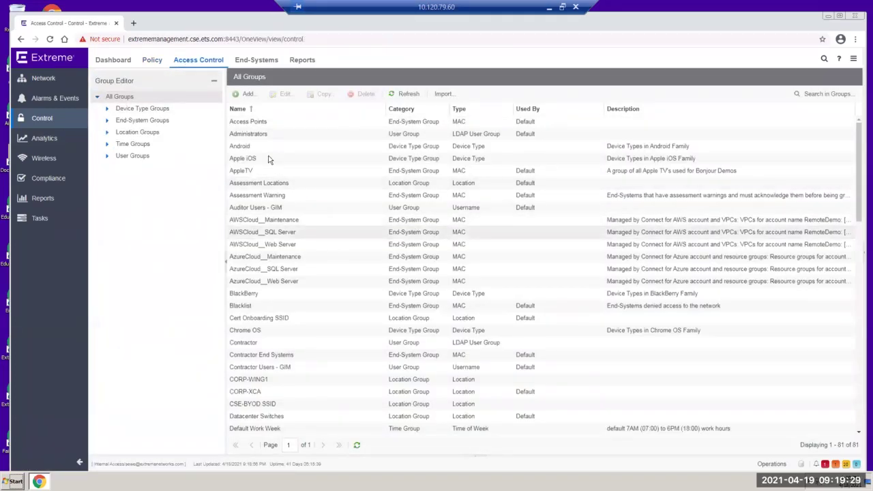
click(106, 111)
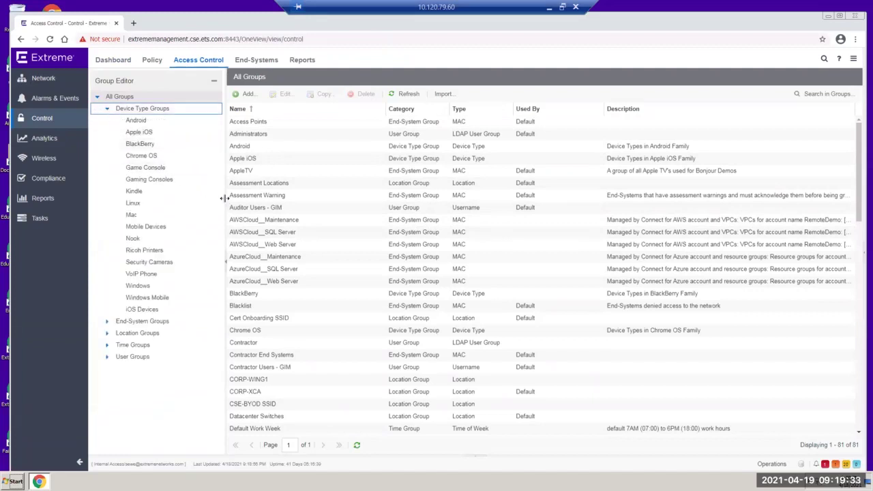
click(135, 121)
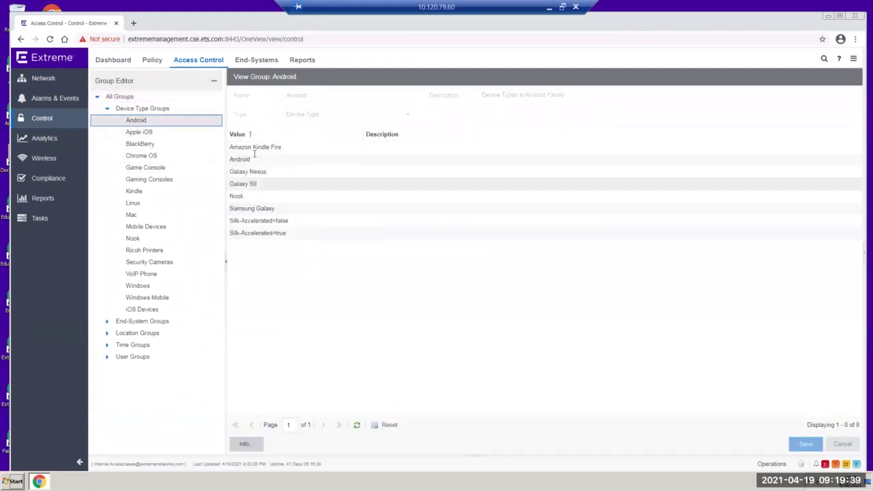
double_click(118, 110)
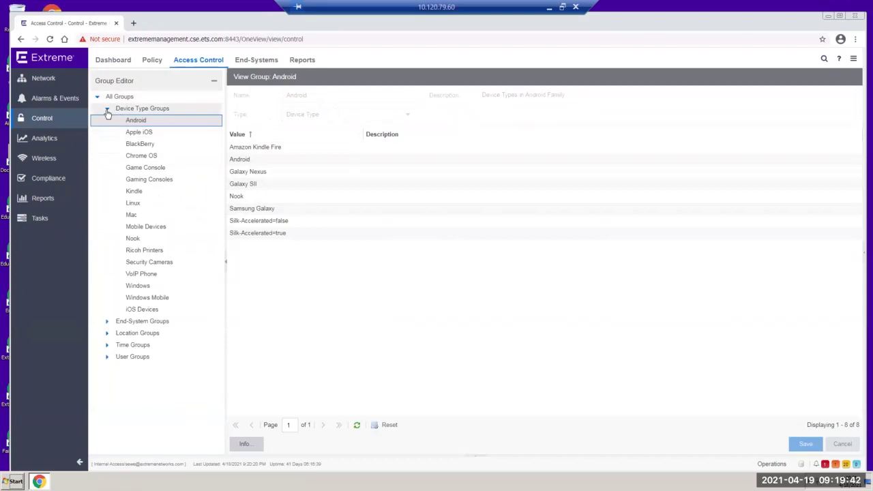
click(124, 61)
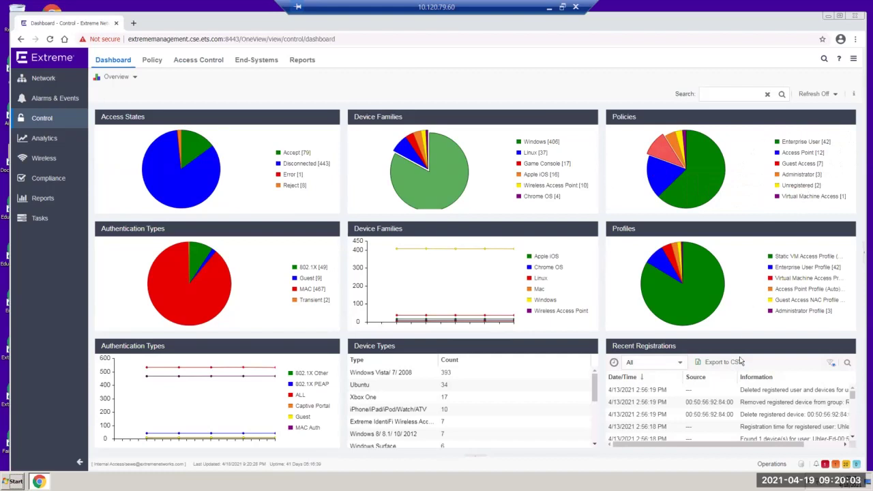
- Scroll the Device Types panel, check the Recent Registrations column filters, then open the Analytics dashboard
scroll(518, 386, down, 2)
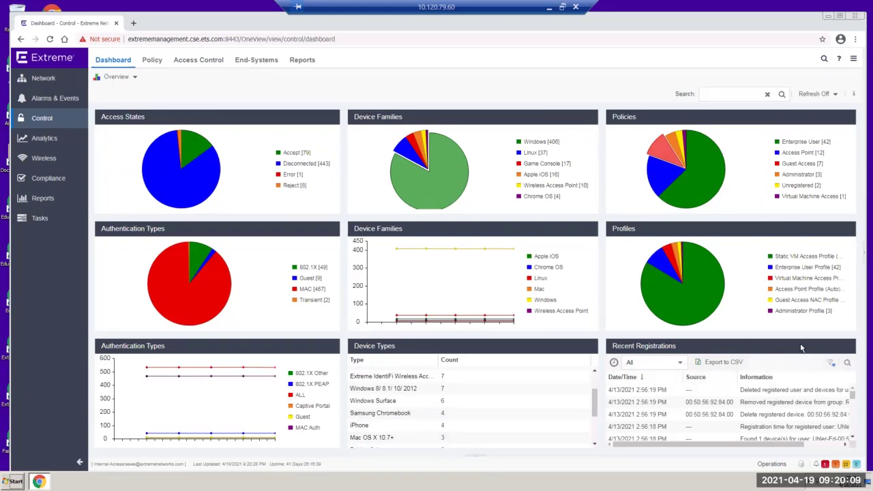
click(830, 364)
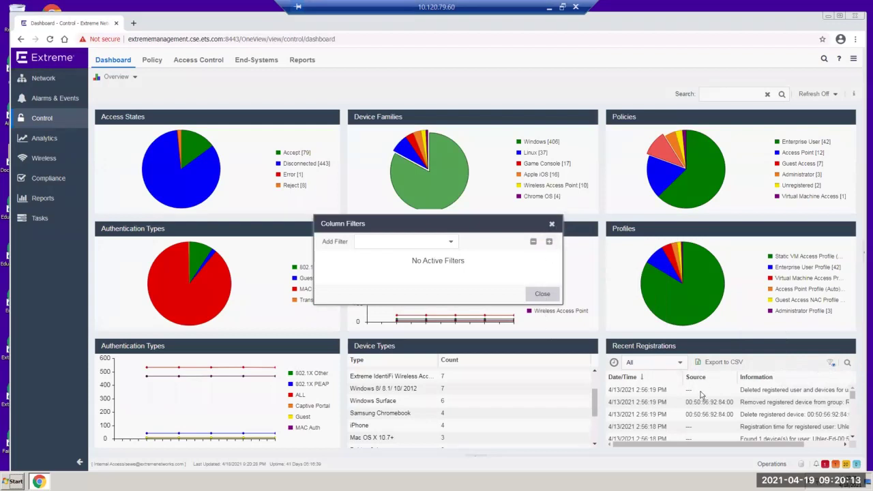
click(552, 225)
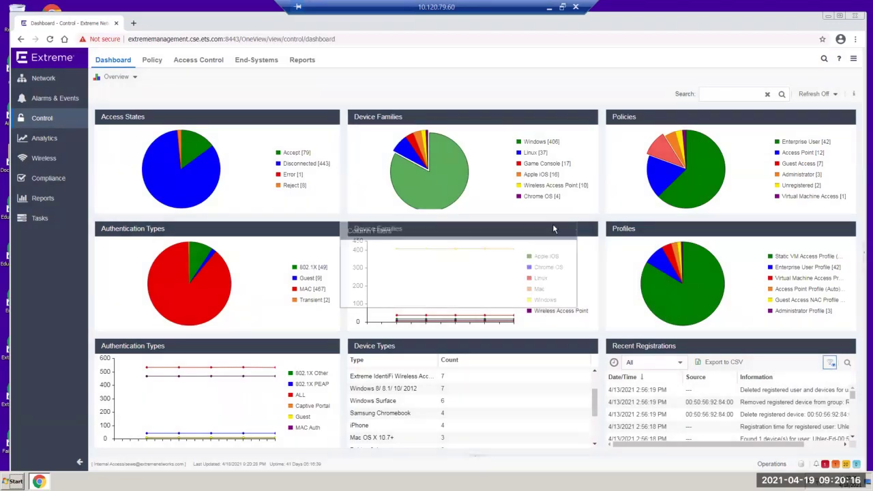
click(44, 138)
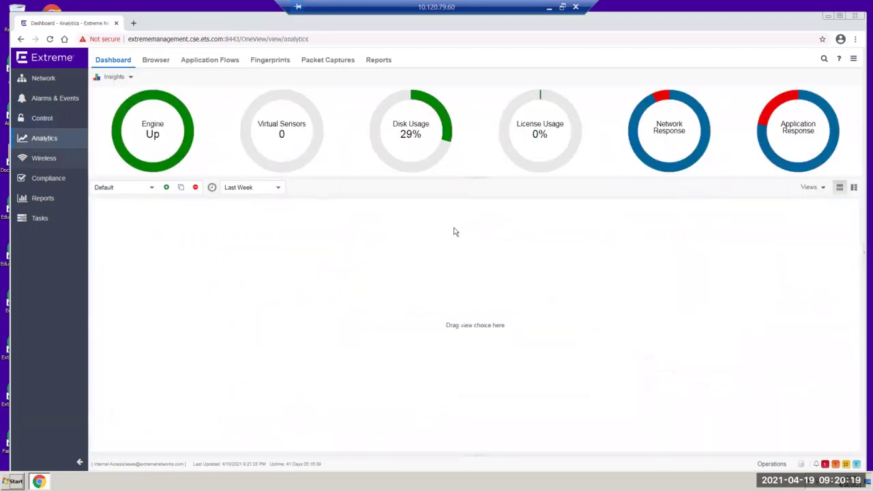
- Switch the Analytics view through Client/Server and Insights, ending on Response Time charts
click(130, 77)
click(129, 107)
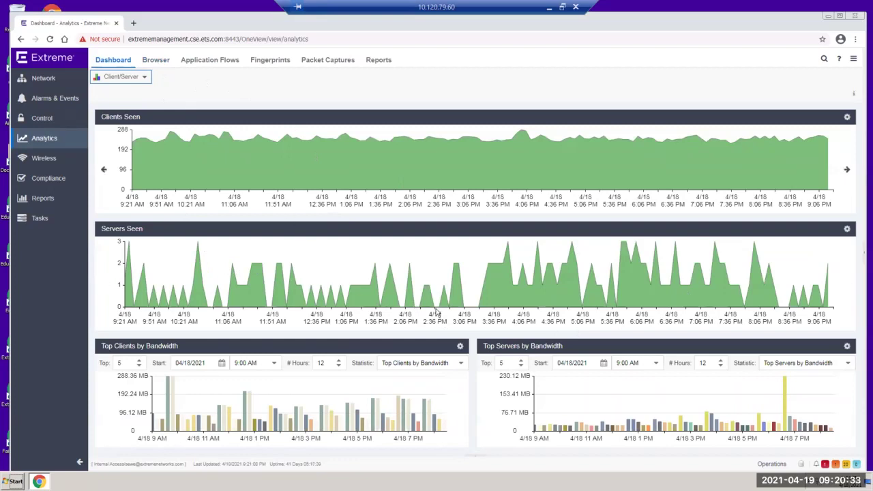
click(128, 77)
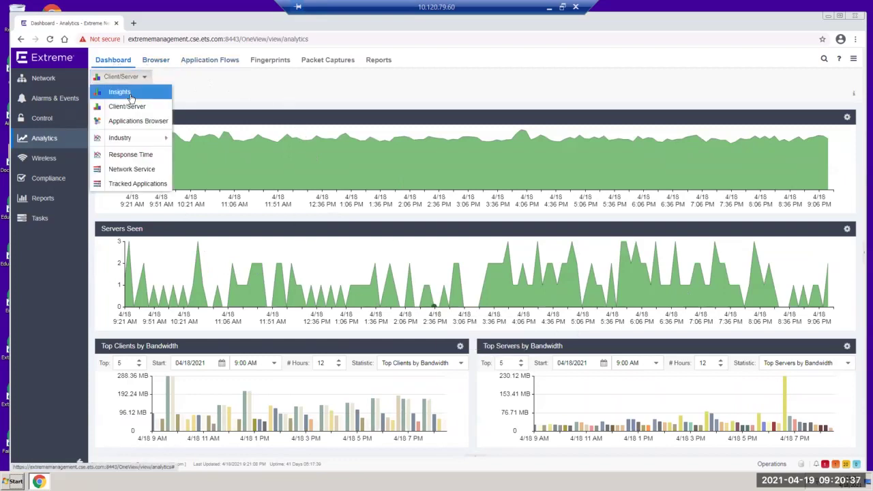
click(131, 97)
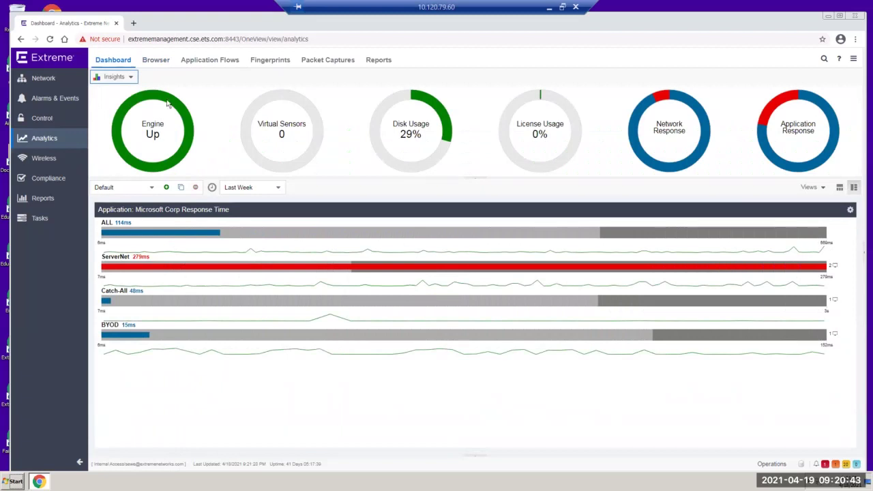
click(129, 77)
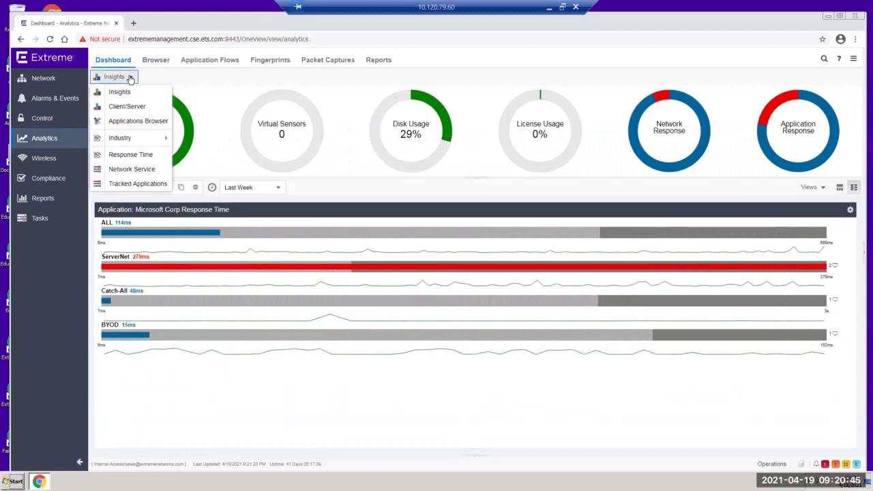
click(132, 157)
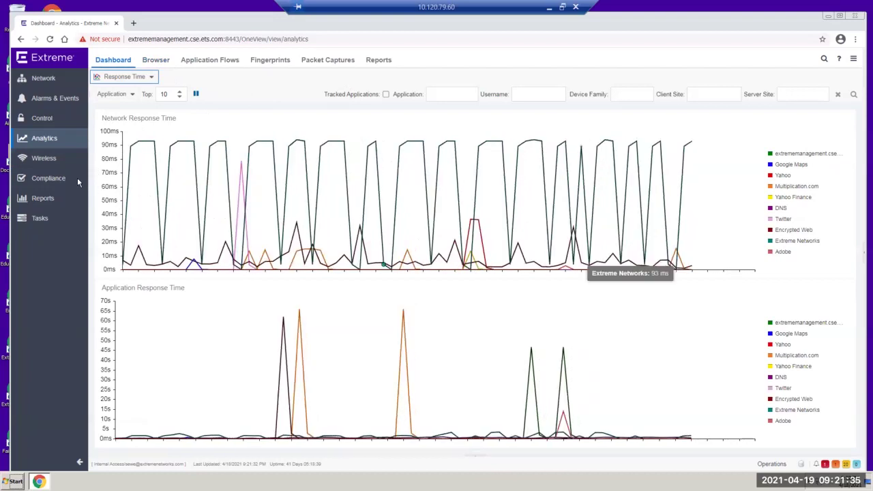
- Go to Tasks and list the Scheduled Tasks, with the weekly EXOS tasks and nightly archives
click(41, 219)
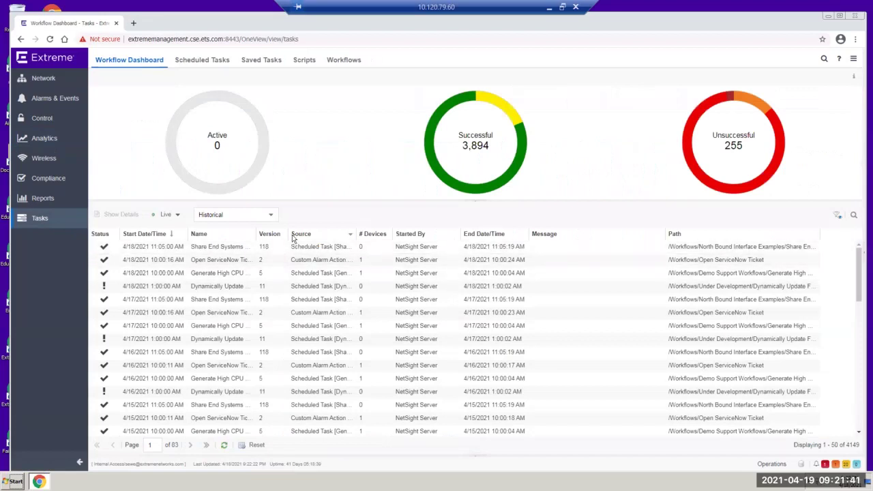
click(206, 62)
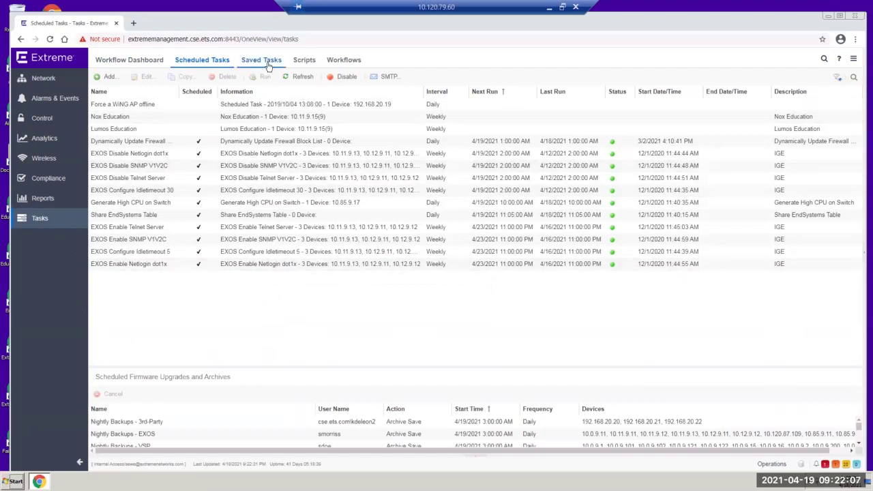
- Open the Scripts tab and scroll through the Python, TCL and CLI scripts table
click(302, 61)
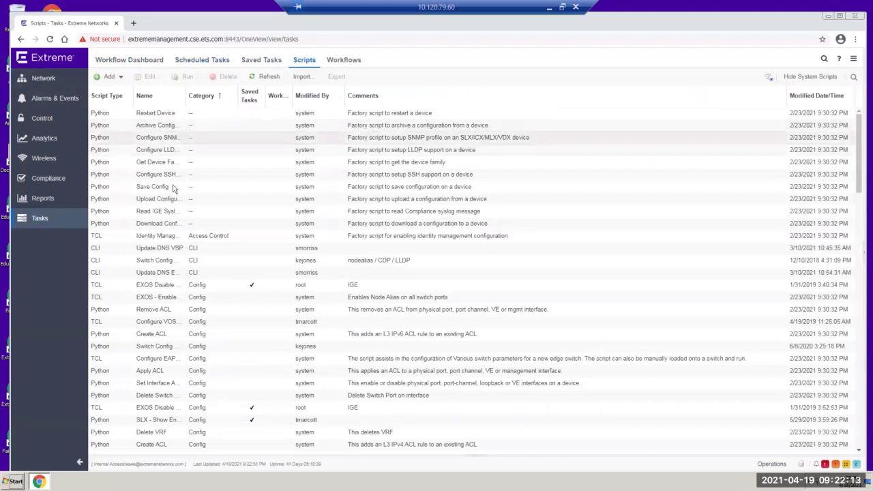
scroll(178, 204, down, 6)
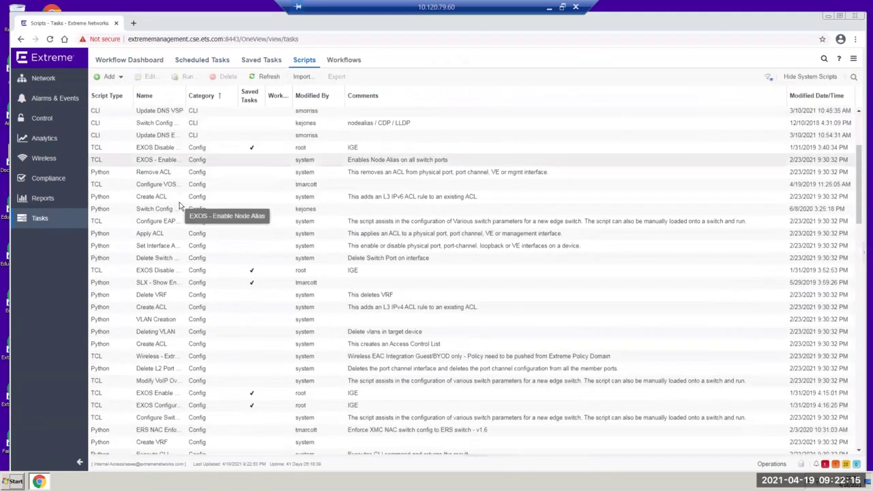
scroll(180, 205, down, 12)
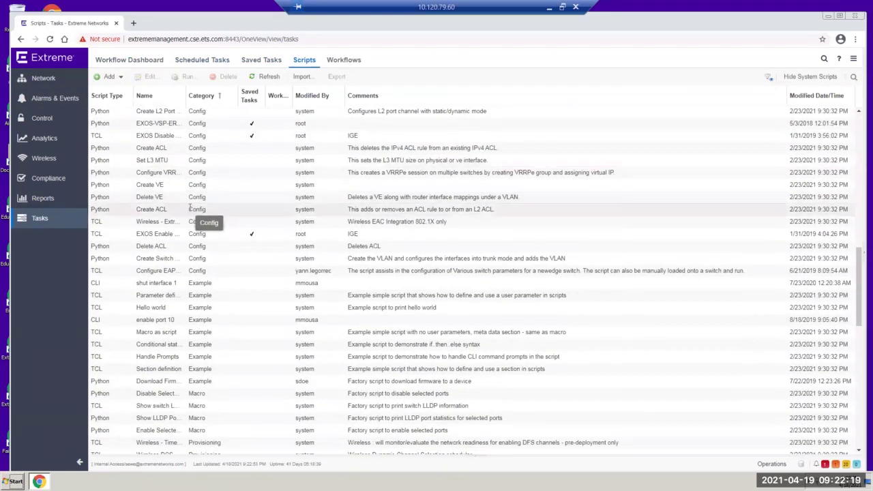
scroll(190, 209, down, 2)
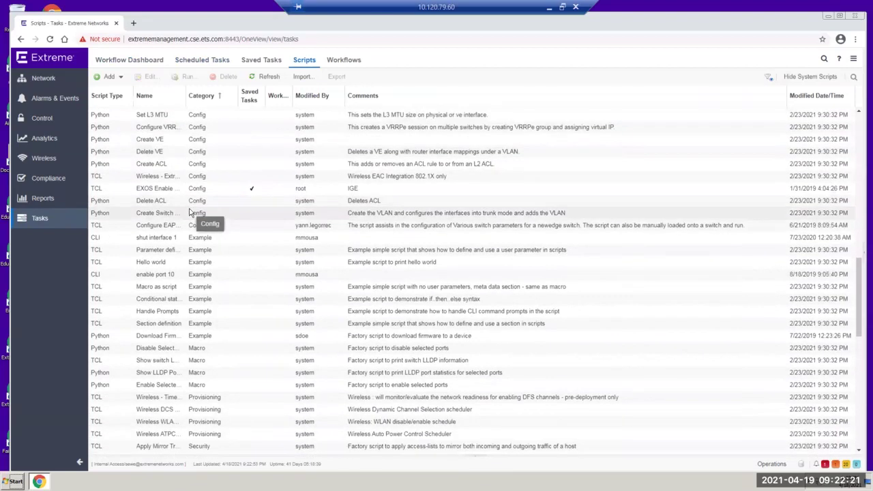
scroll(191, 213, down, 5)
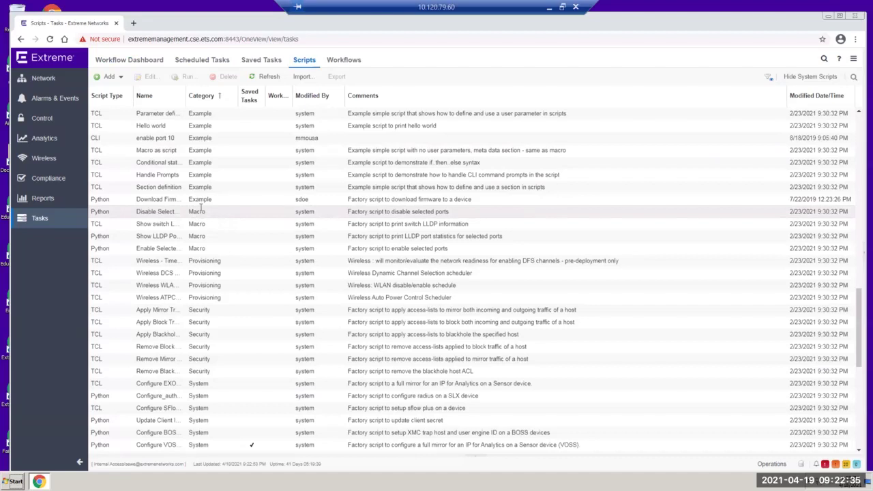
scroll(204, 150, up, 10)
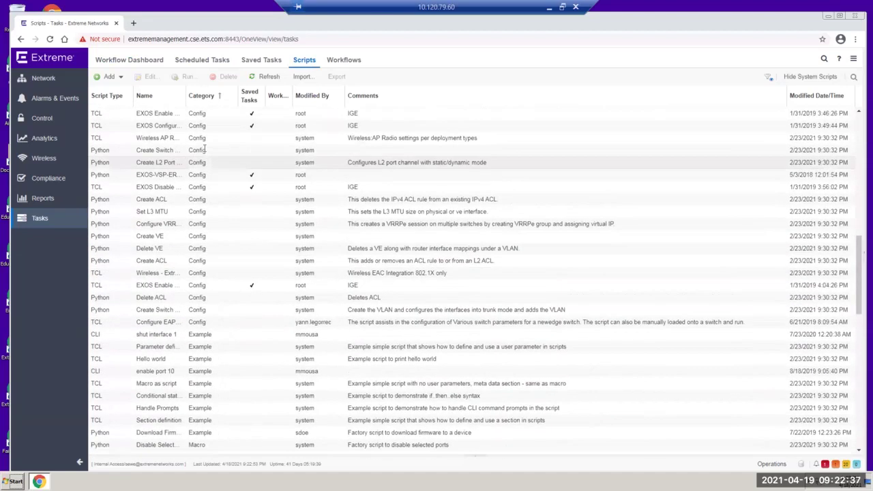
scroll(204, 150, up, 8)
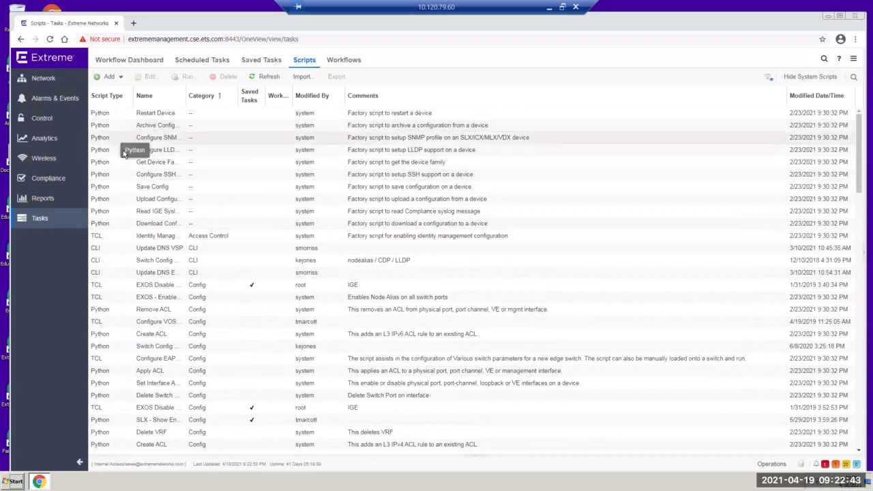
scroll(146, 170, down, 7)
scroll(150, 178, up, 5)
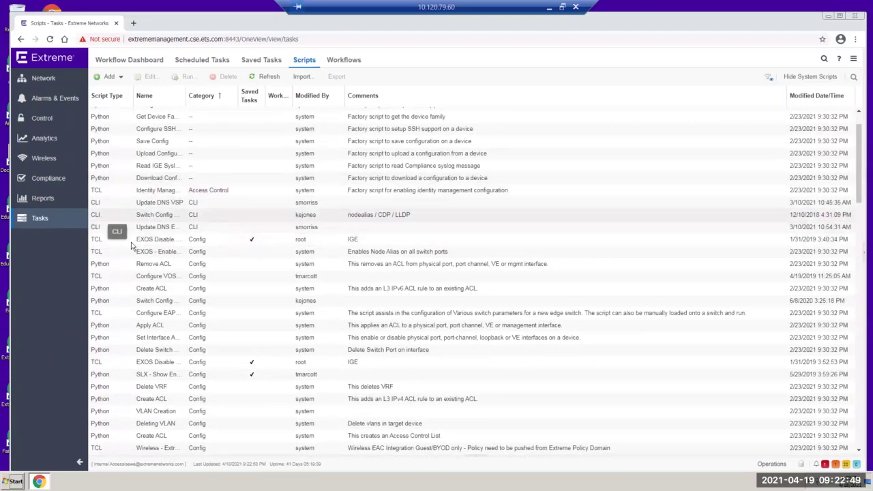
double_click(96, 216)
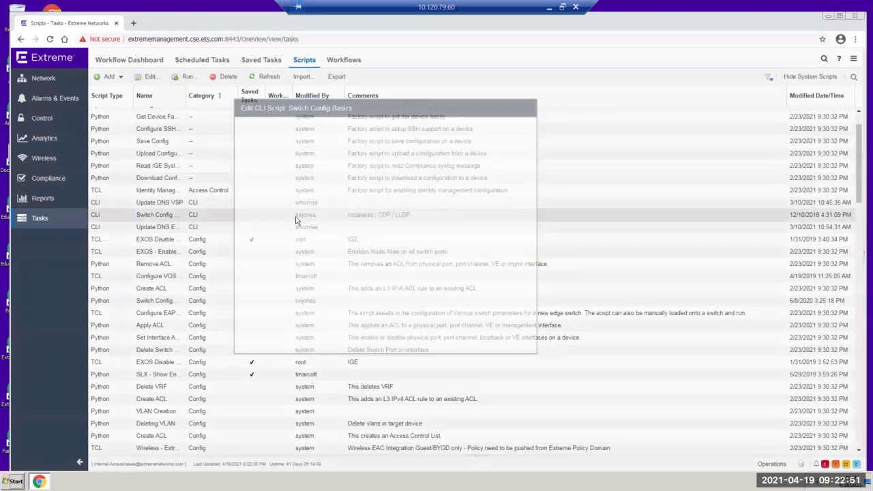
click(348, 217)
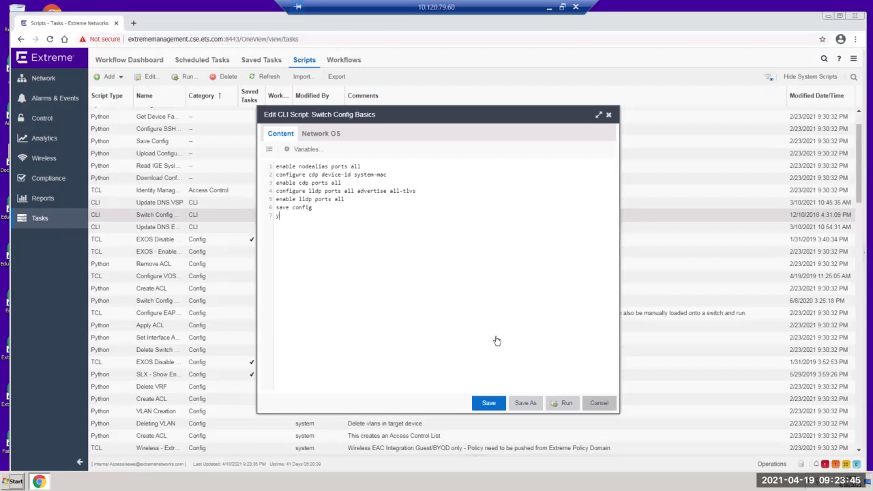
click(595, 405)
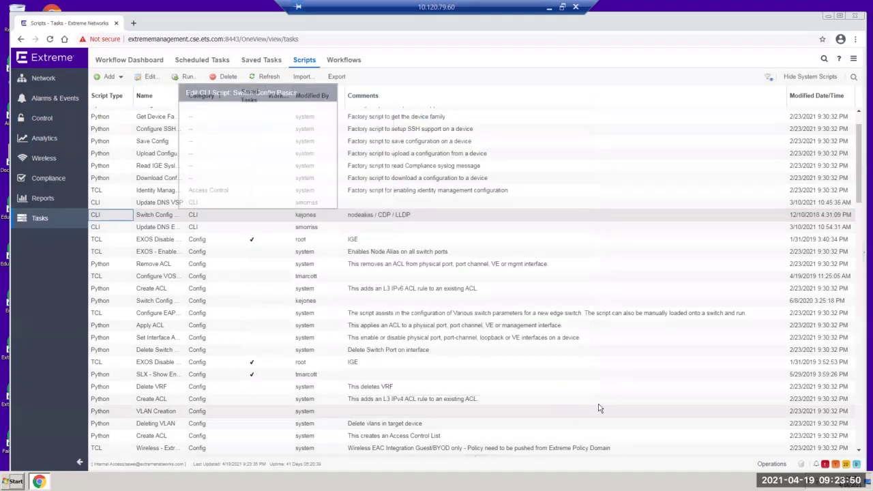
- Browse the Application Telemetry reports, from ResponseTime to the Interface Top Applications Treemap
click(42, 198)
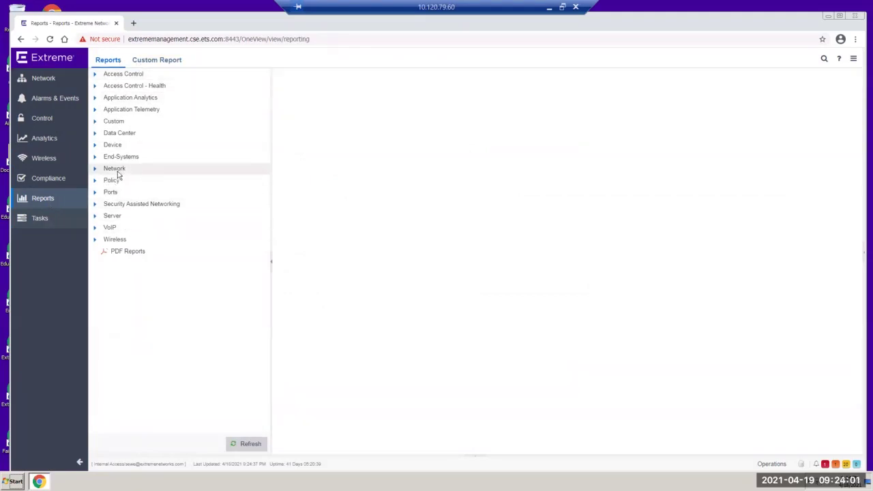
click(96, 110)
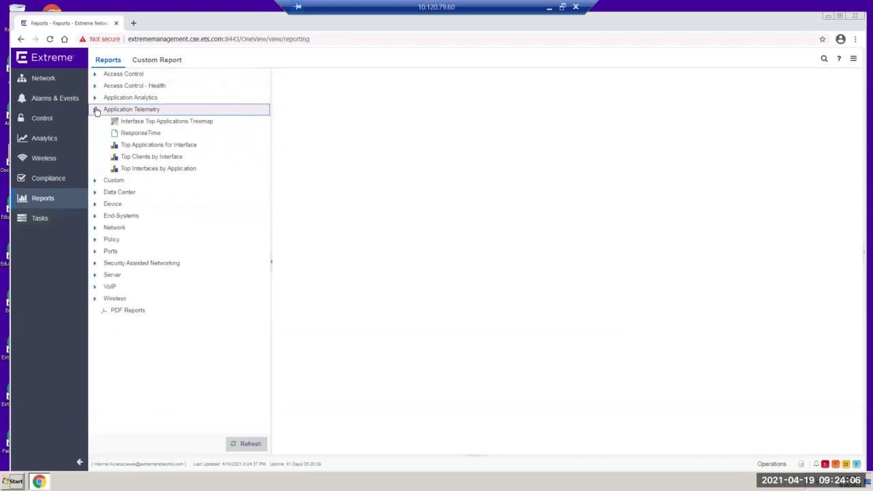
click(134, 135)
click(138, 146)
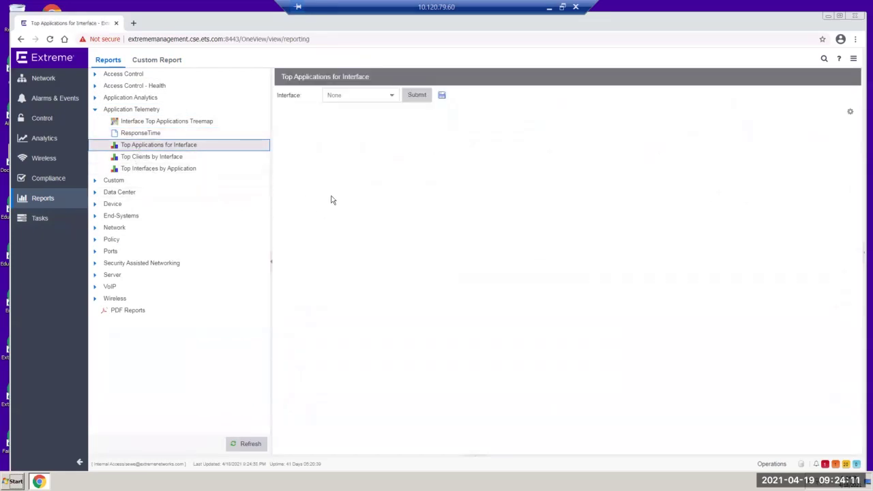
click(180, 158)
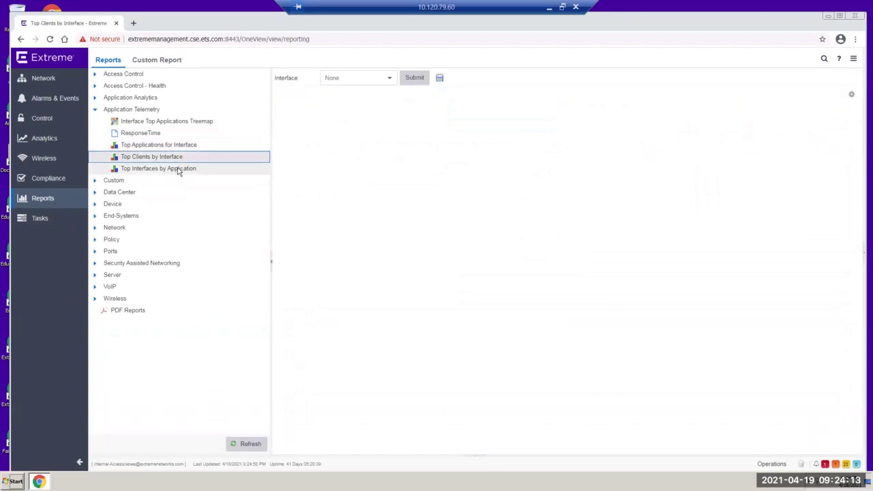
click(177, 168)
click(182, 123)
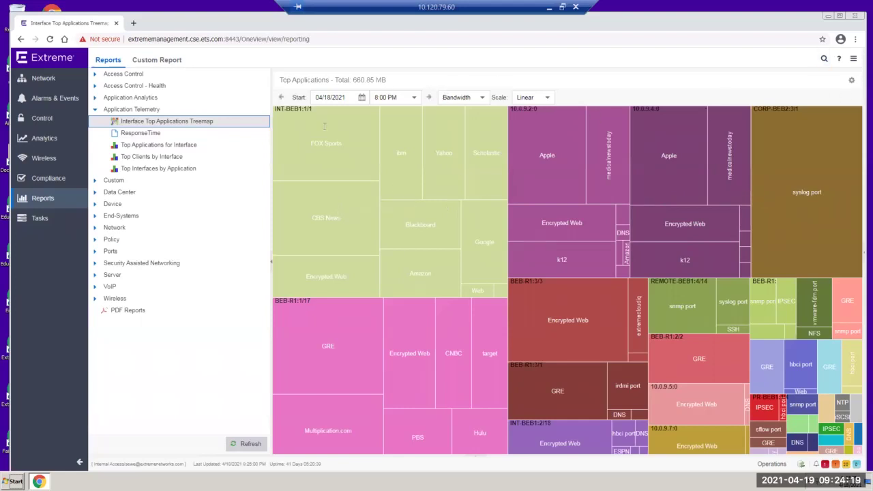
- View the Network Status Summary report, then open the Wireless dashboard
click(95, 231)
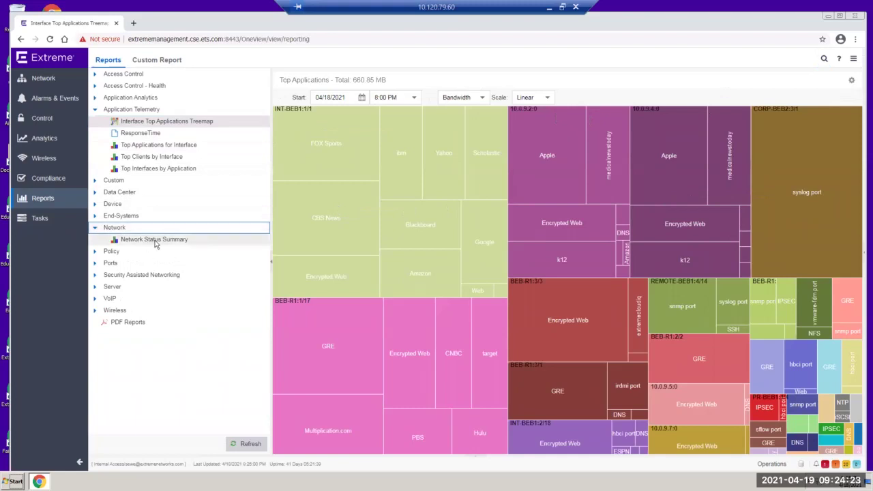
click(158, 242)
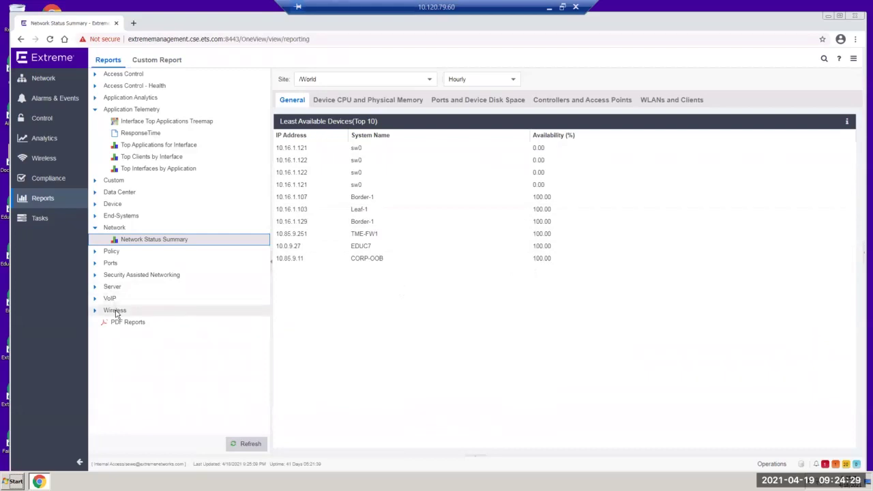
click(44, 160)
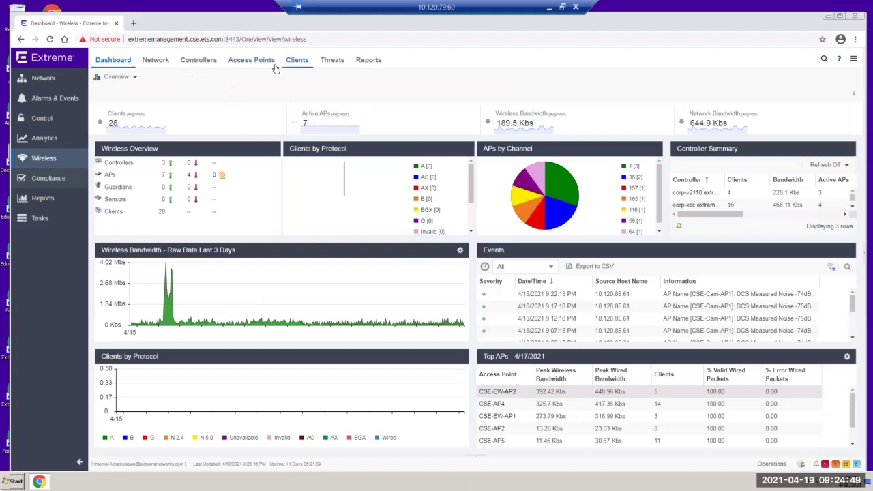
- Check the three wireless controllers in the Network tree, ending on the 11-AP Access Points table
click(161, 61)
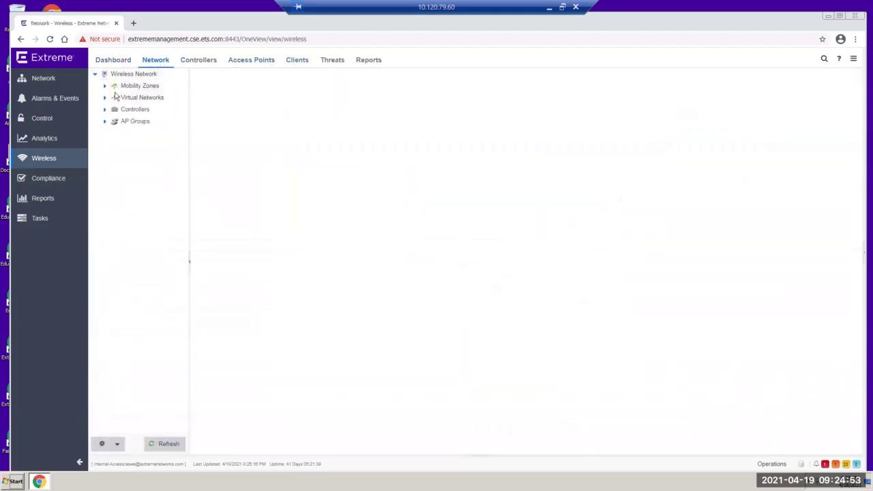
click(104, 111)
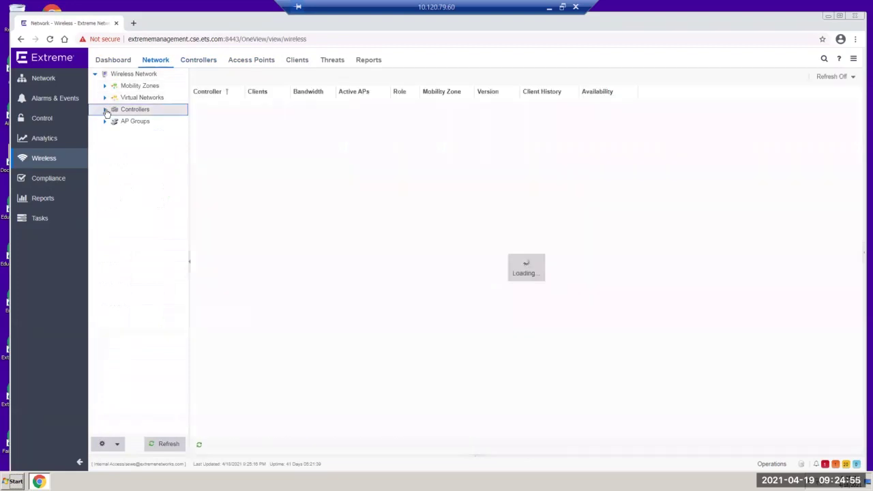
click(206, 62)
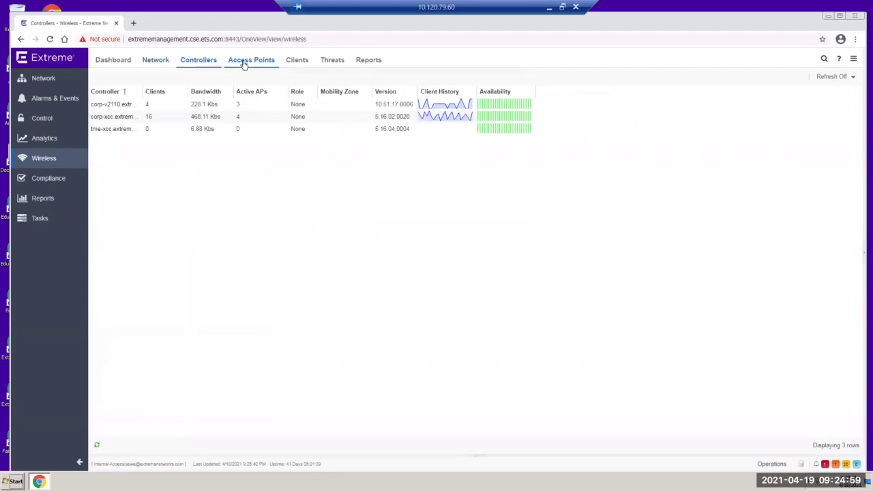
click(243, 62)
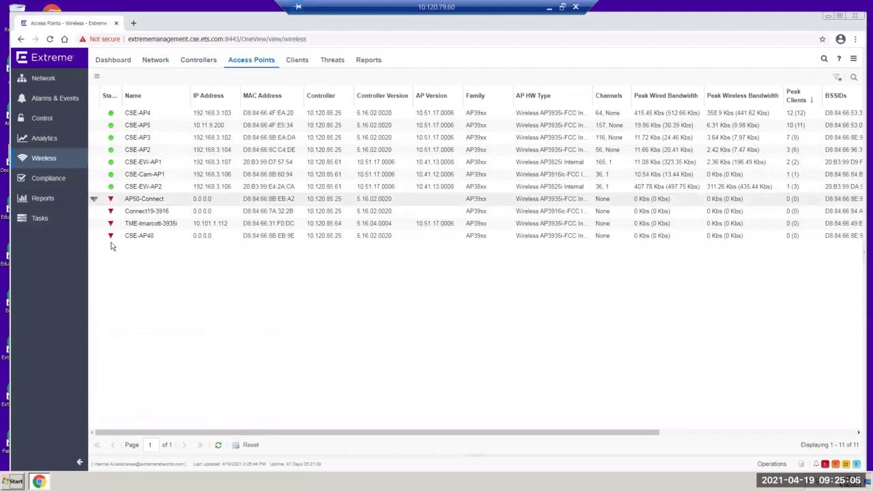
- Review and close the CSE-AP4 AP Summary, then show the 19-client wireless Clients table
click(95, 114)
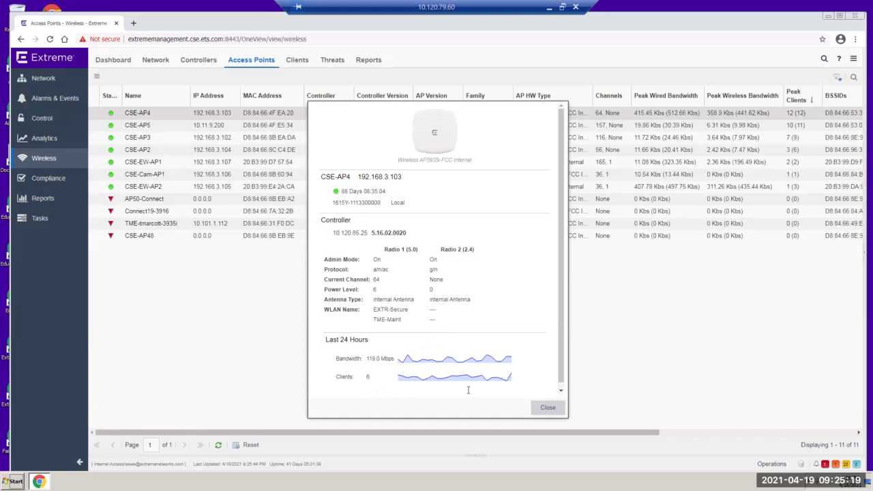
click(539, 409)
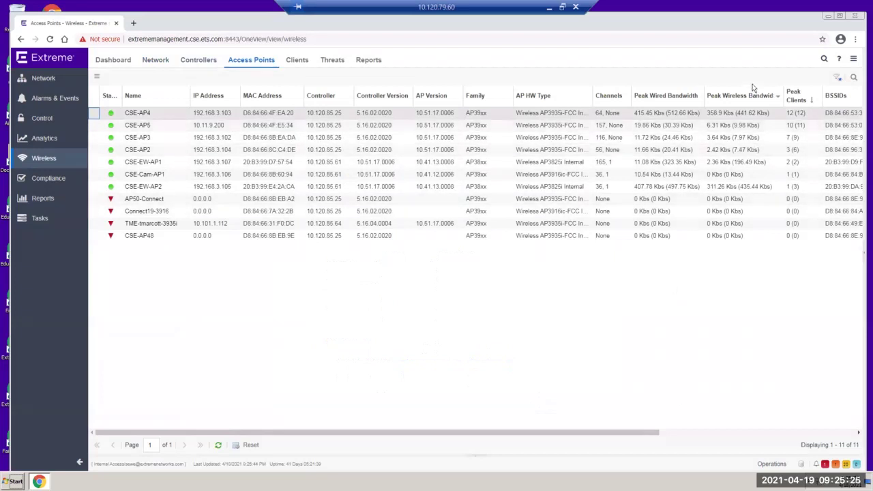
click(305, 64)
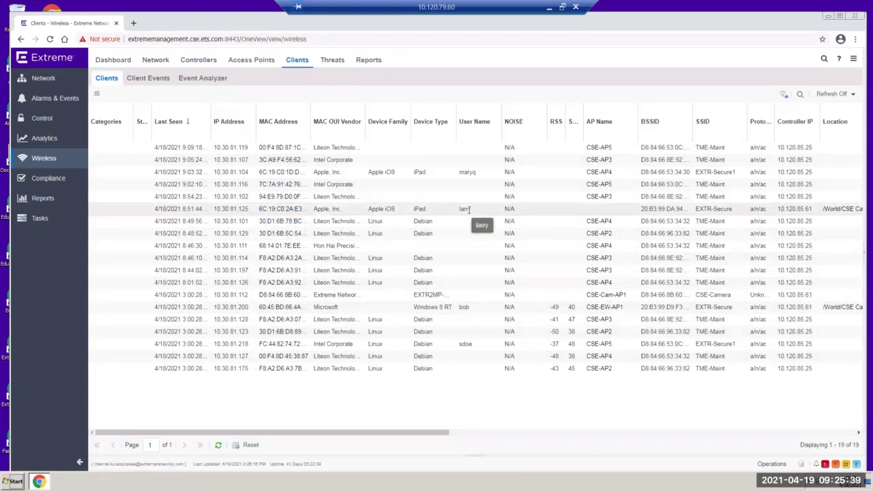
- View the iPad client's events at 24 then 6 hours, then show the empty Threats tab
click(289, 210)
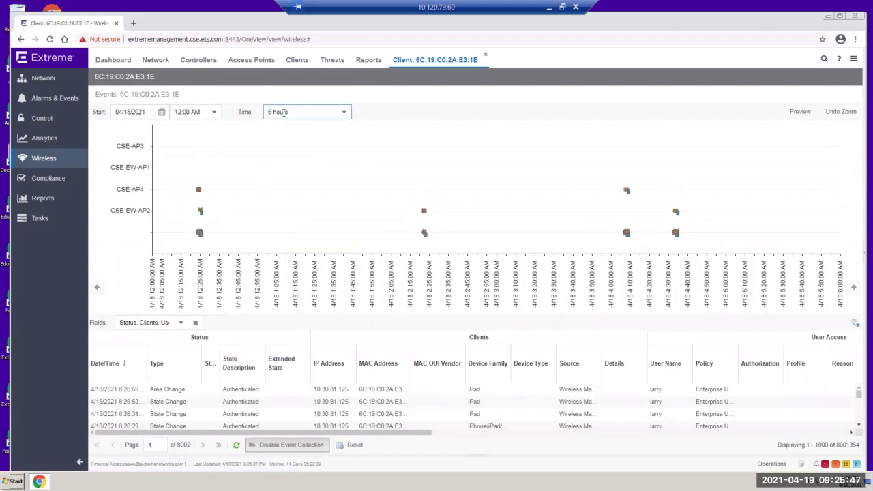
click(307, 112)
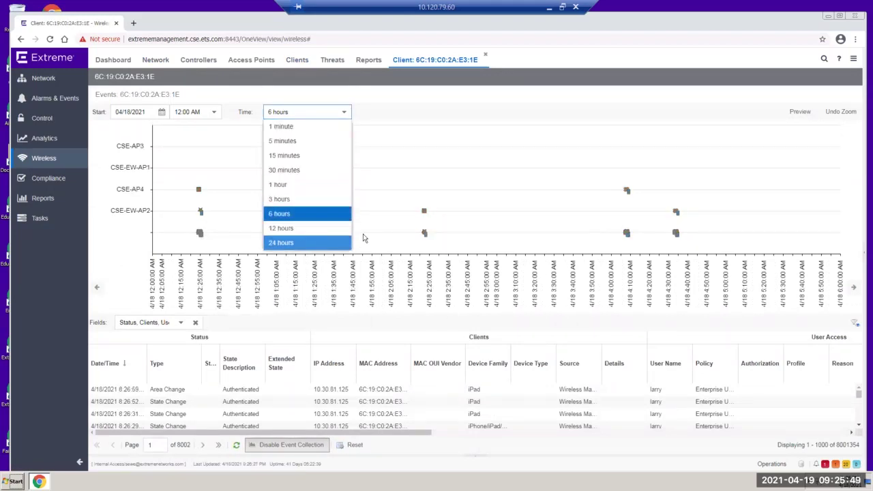
click(307, 243)
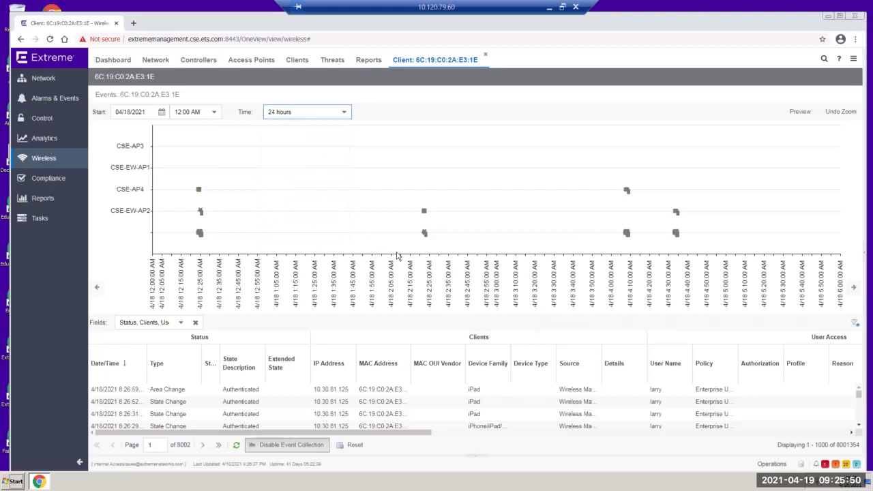
click(346, 115)
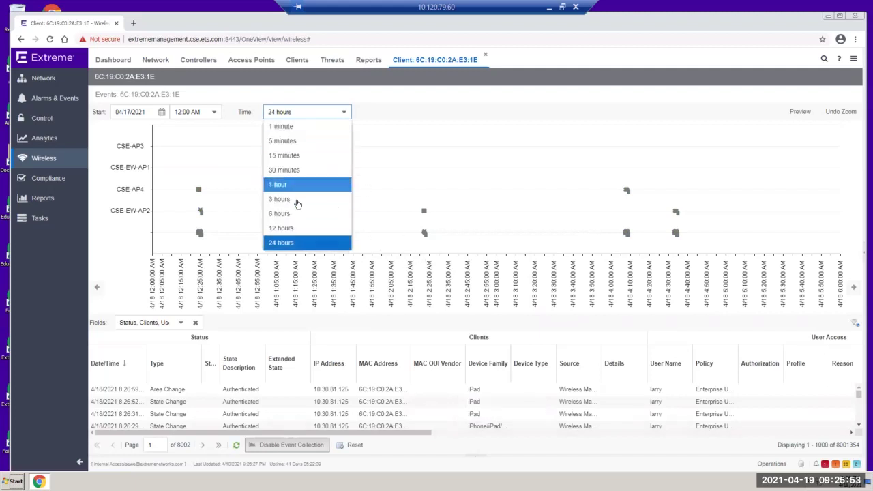
click(294, 218)
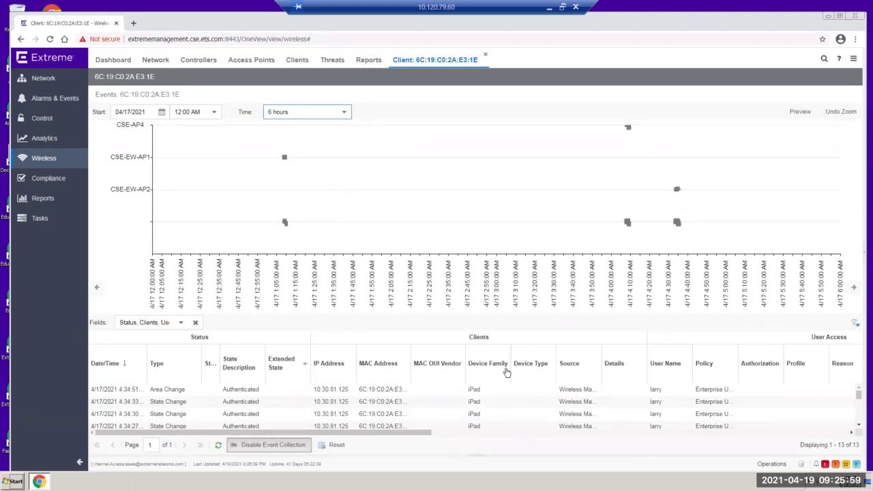
drag(858, 398, 858, 409)
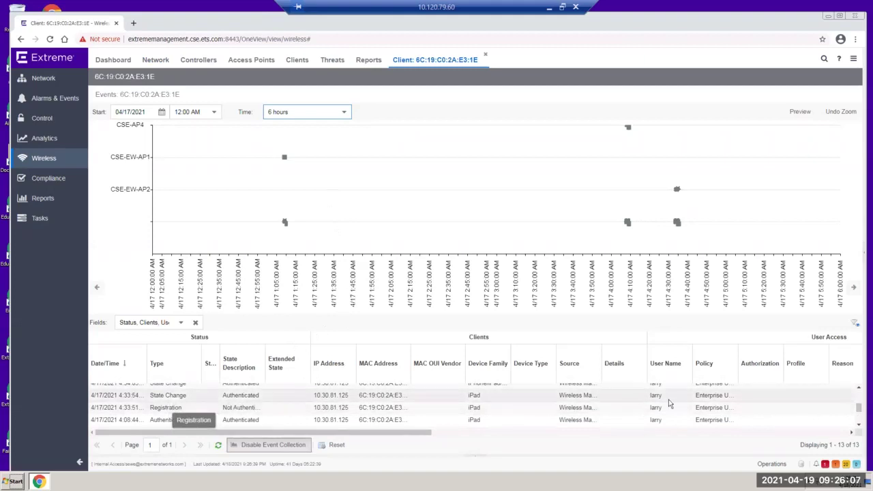
drag(861, 412, 862, 420)
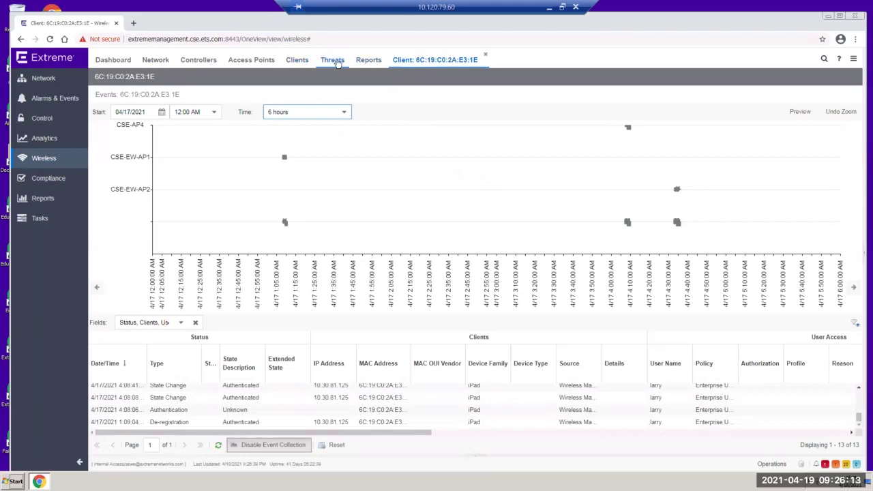
click(337, 62)
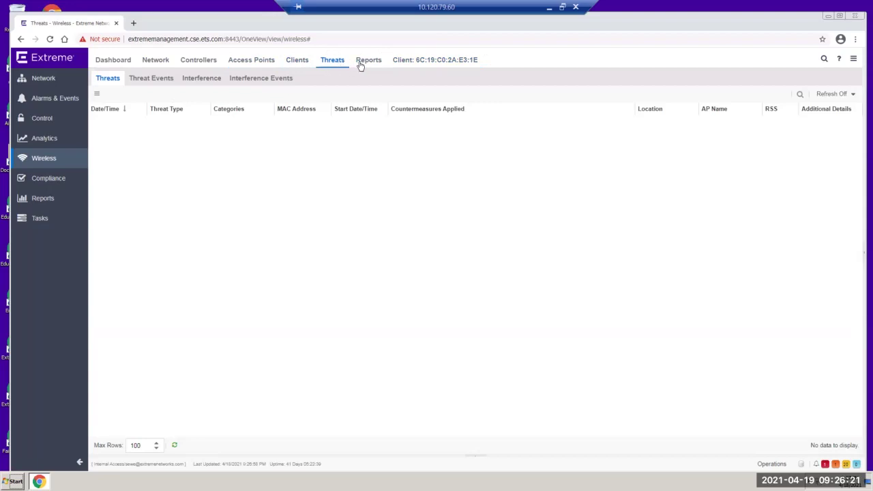
- Review the wireless threat events and interference records, then briefly view the wireless reports
click(155, 80)
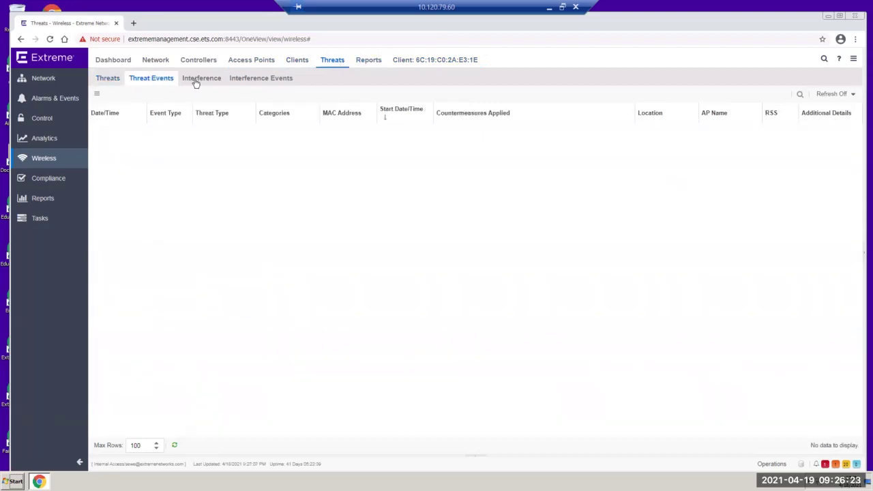
click(201, 79)
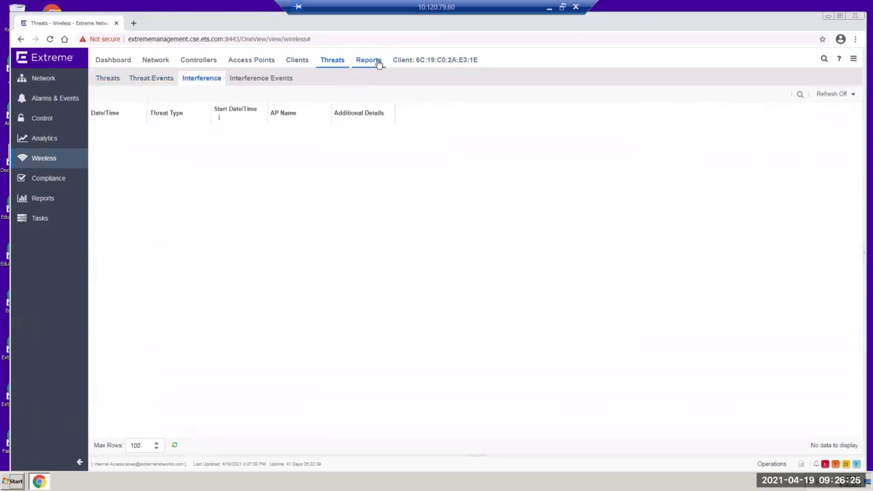
click(369, 61)
- Revisit the wireless clients list, the client's event analyzer and the client events log
click(296, 61)
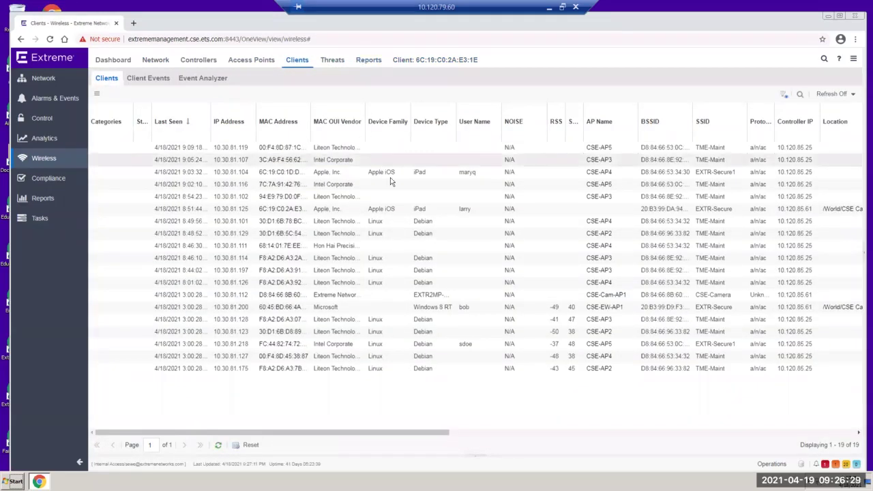
click(432, 61)
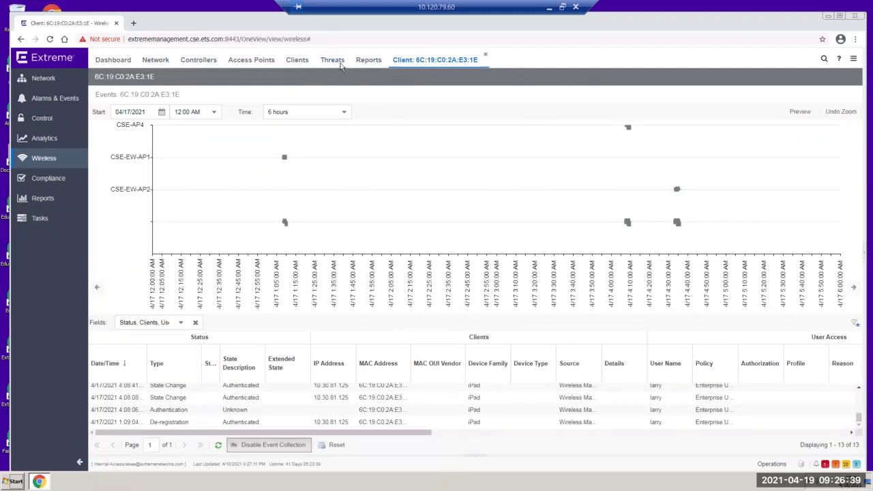
click(296, 61)
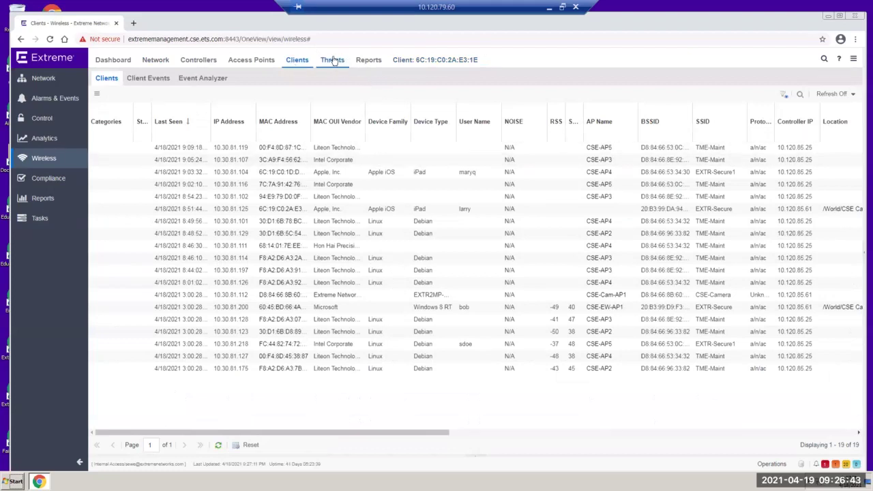
click(150, 80)
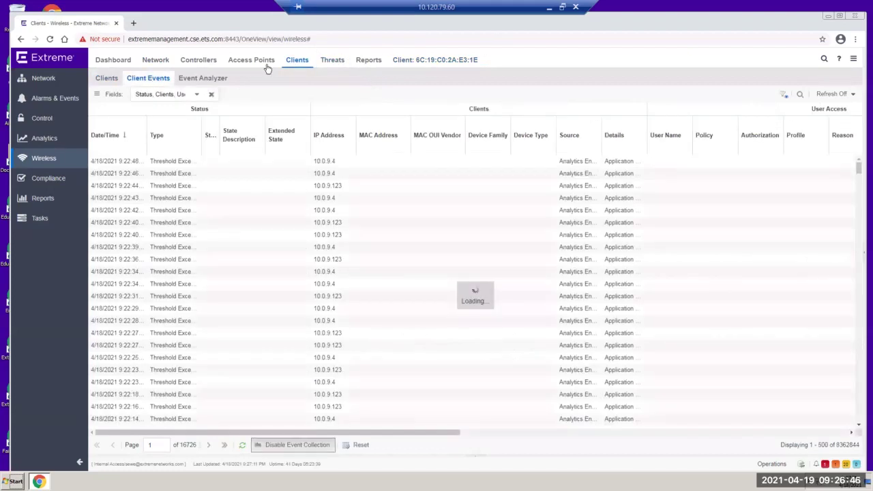
- Review detected threats, threat events and interference, then view the Wireless Summary down to the top 10 busiest APs
click(341, 62)
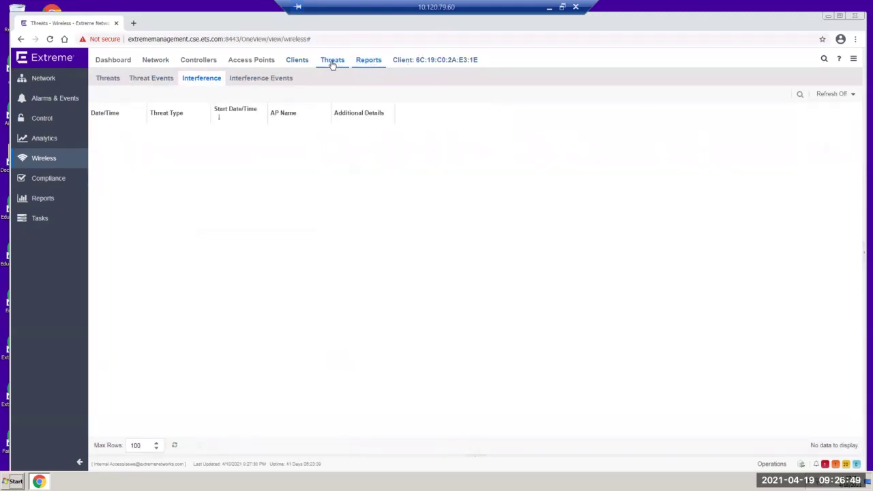
click(251, 80)
click(114, 83)
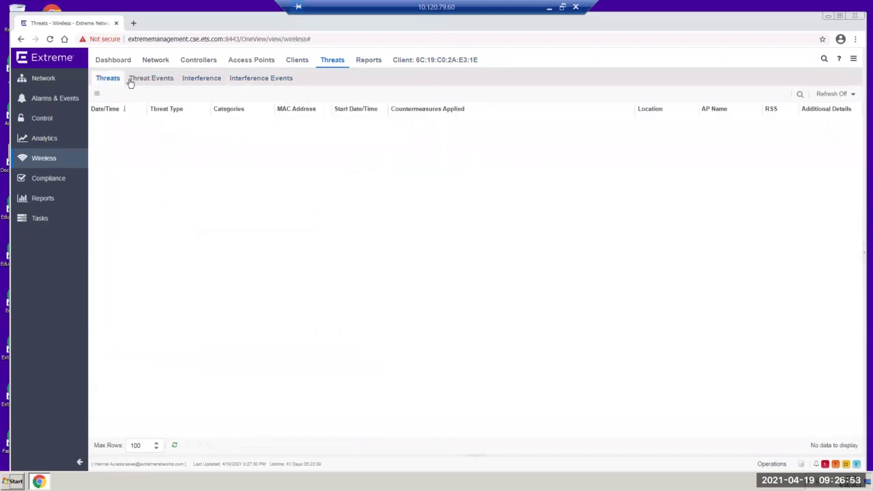
click(141, 80)
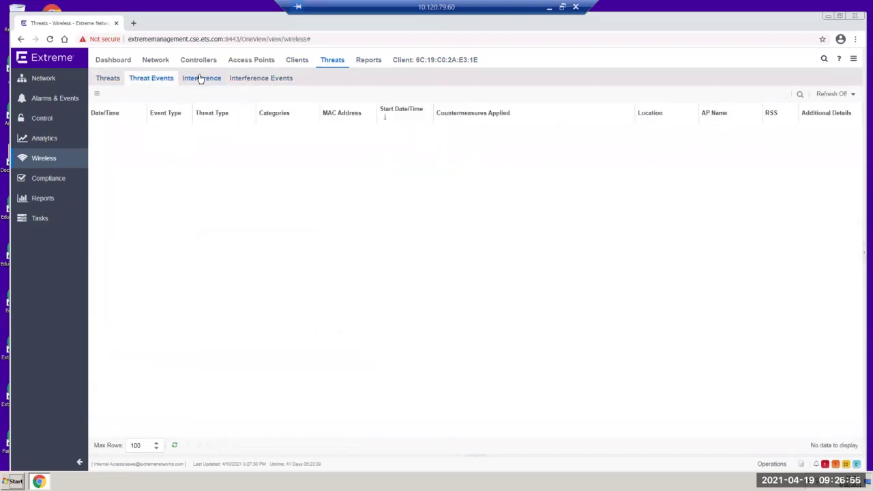
click(201, 80)
click(370, 63)
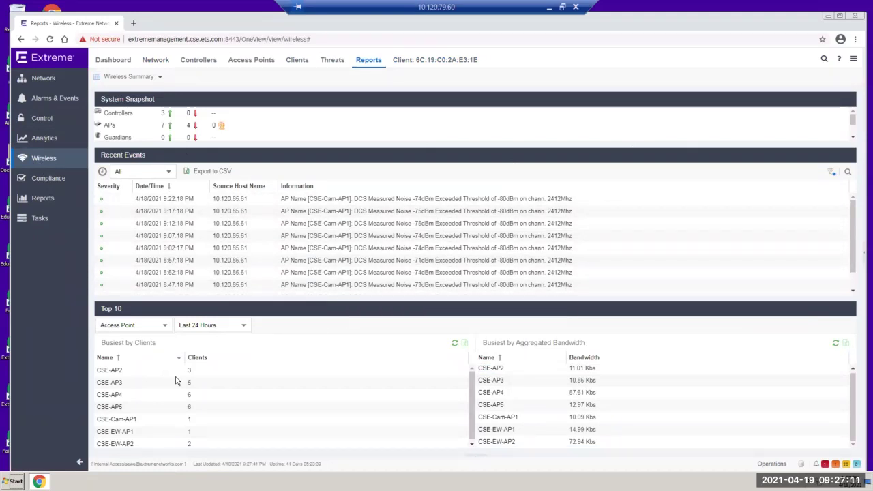
scroll(191, 409, down, 1)
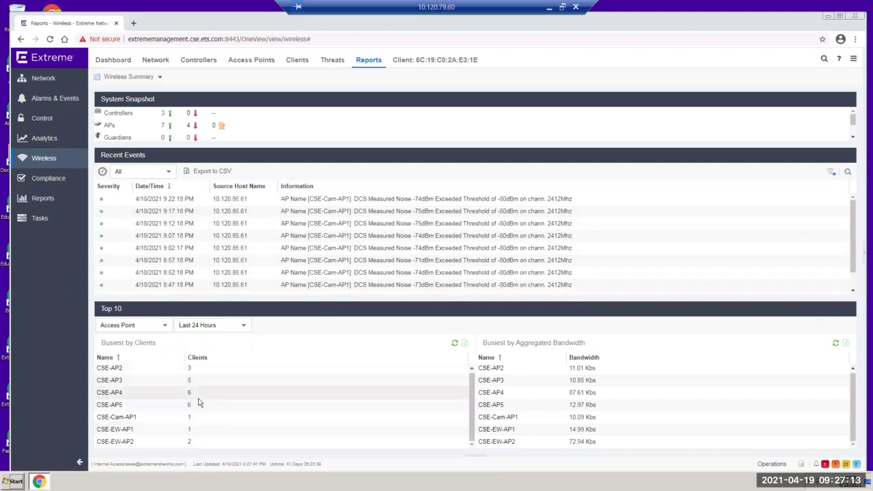